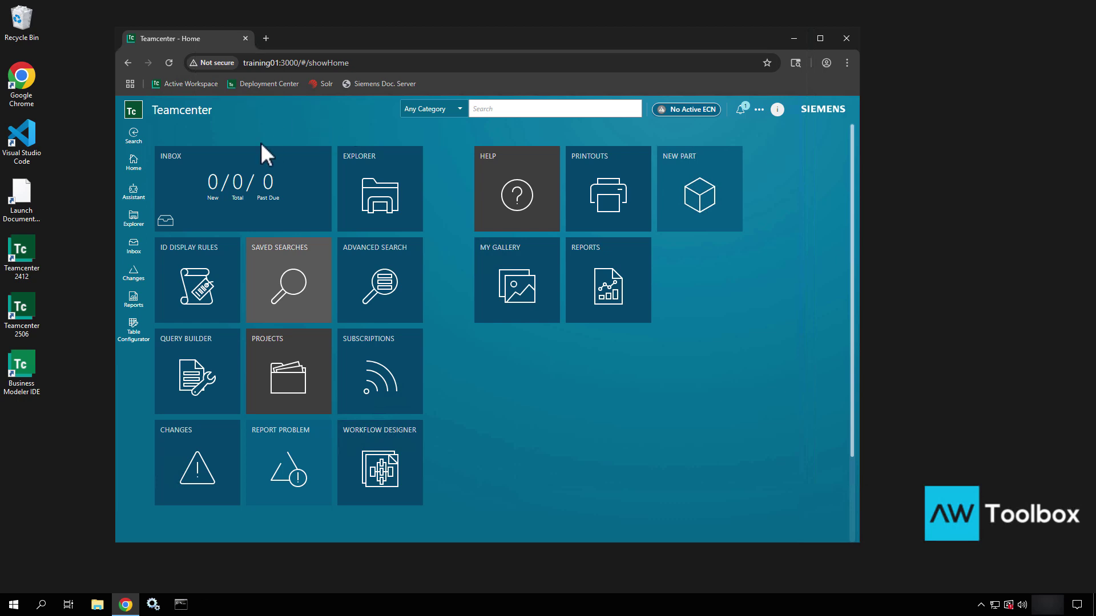
Launch the Siemens Documentation Server from its desktop shortcut to see which documentation is installed.
click(24, 188)
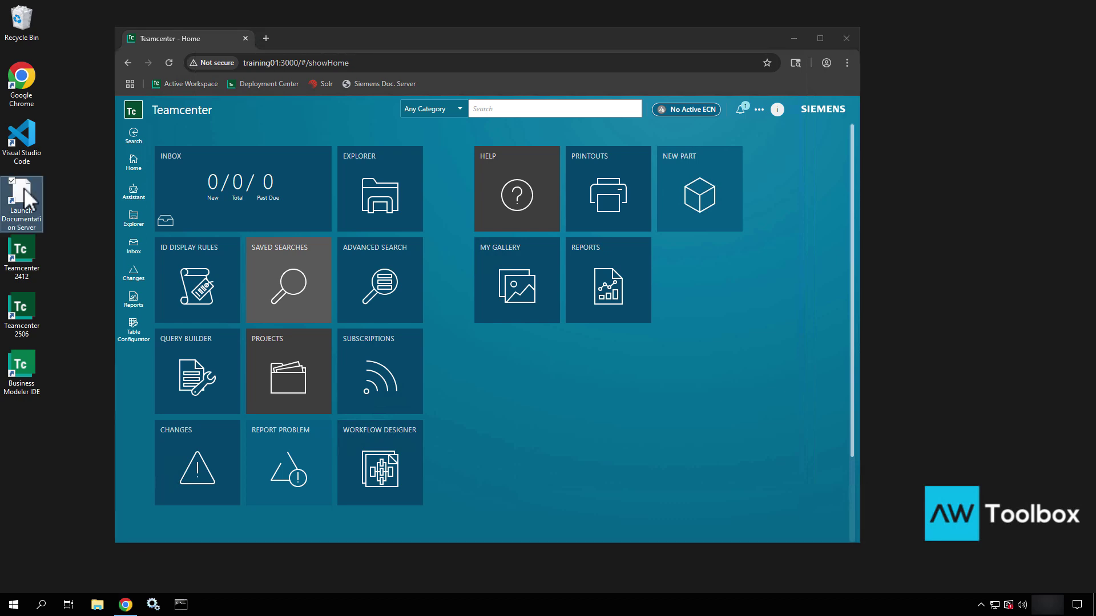
double_click(23, 187)
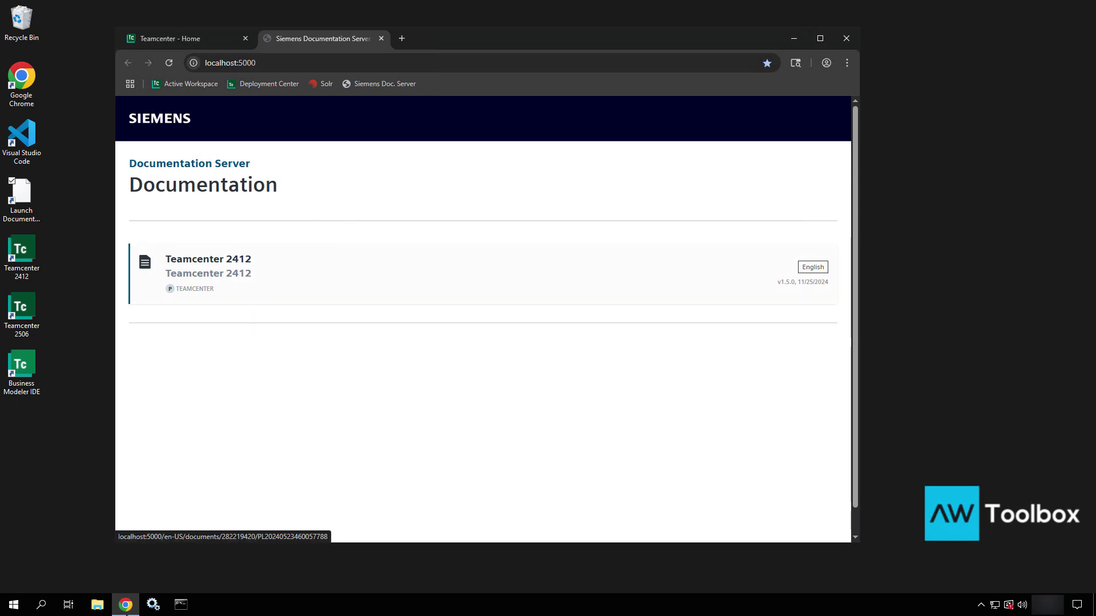
Browse in File Explorer to C:\apps\media\Siemens\Software to check the available software media folders.
click(103, 606)
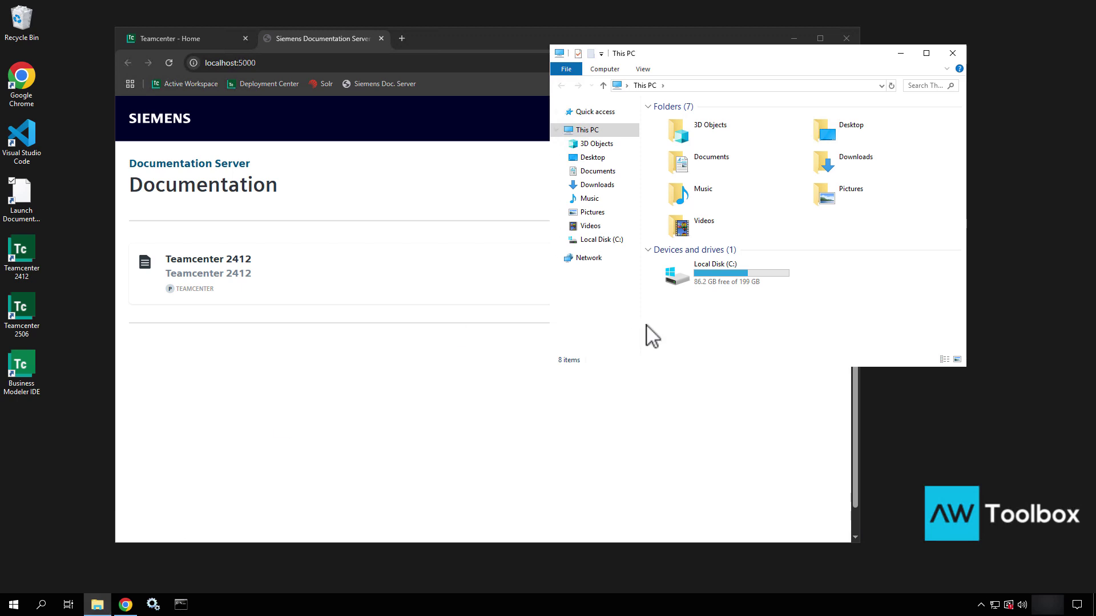
double_click(728, 264)
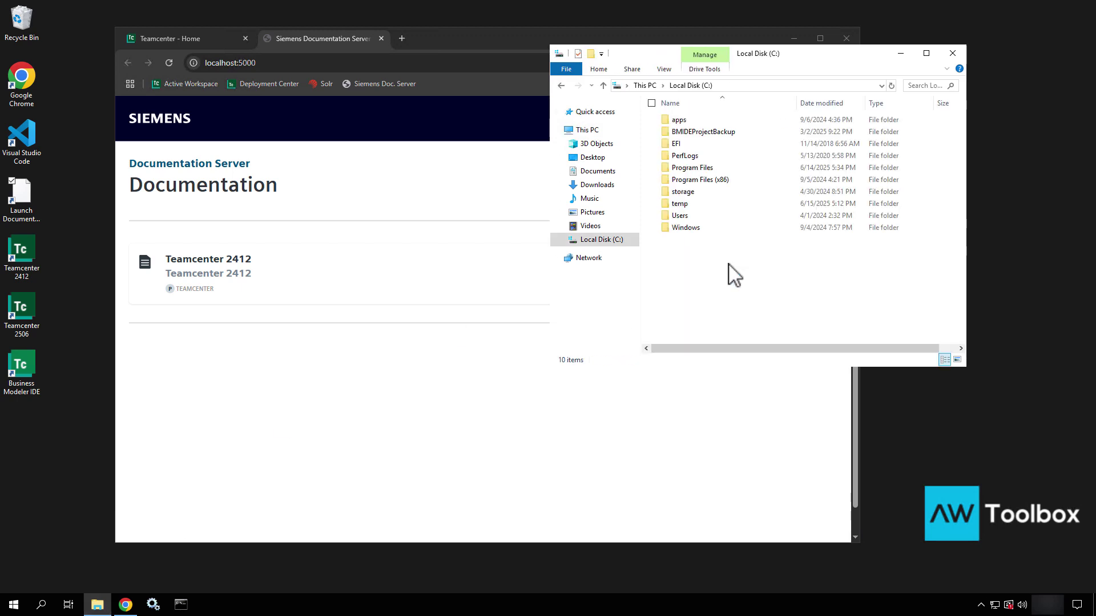
double_click(673, 120)
double_click(674, 121)
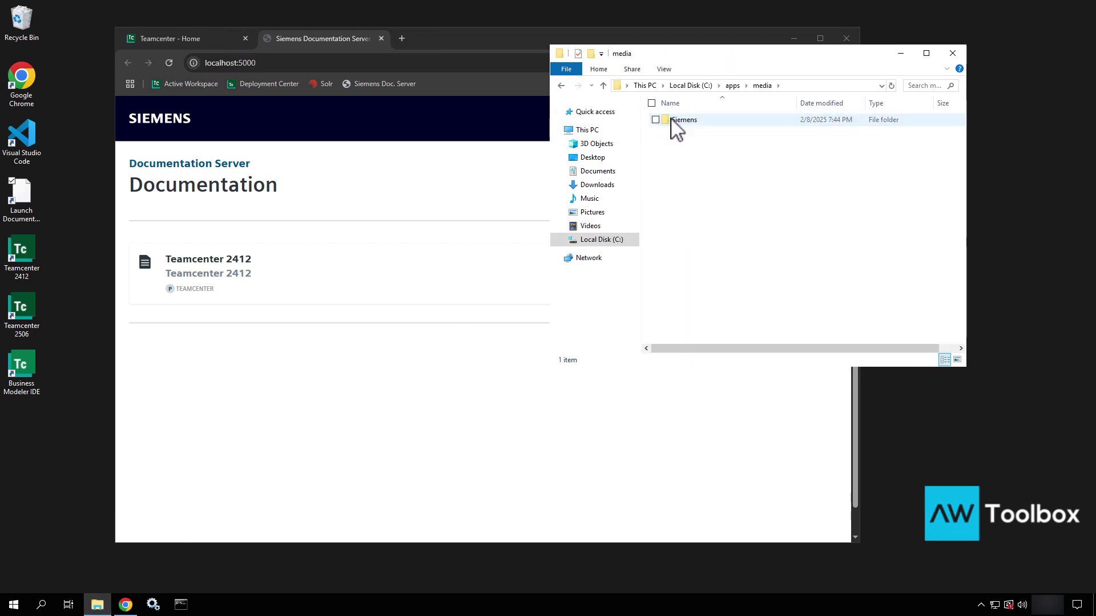
double_click(673, 121)
click(673, 121)
double_click(697, 145)
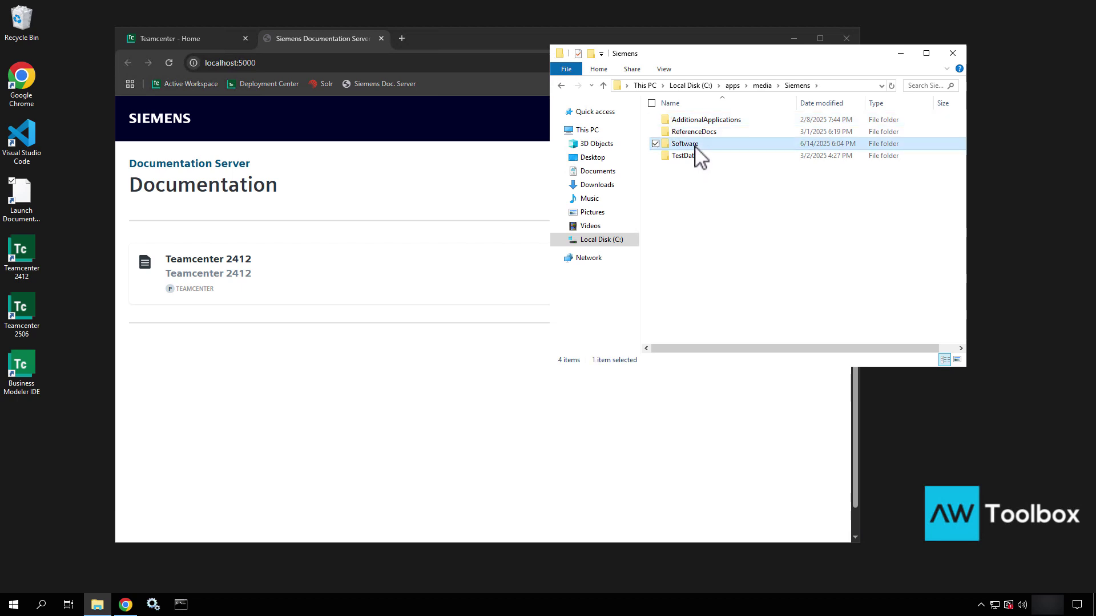
click(677, 146)
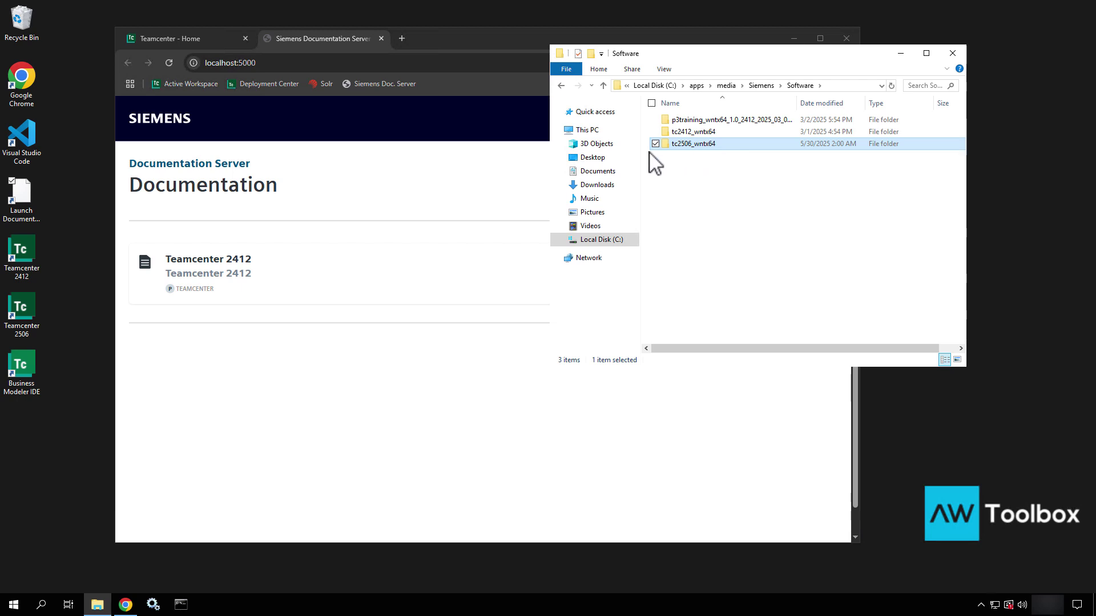
Run the docs-teamcenter-2506-en-US installer from the Downloads folder and start the installation with English (United States) as the display language.
click(612, 186)
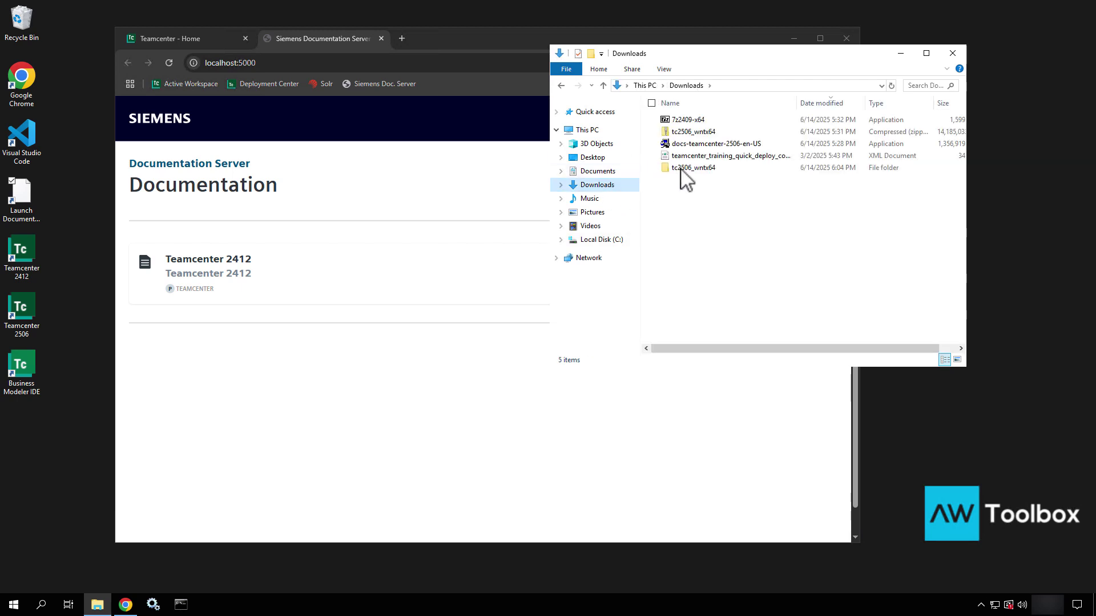
click(703, 146)
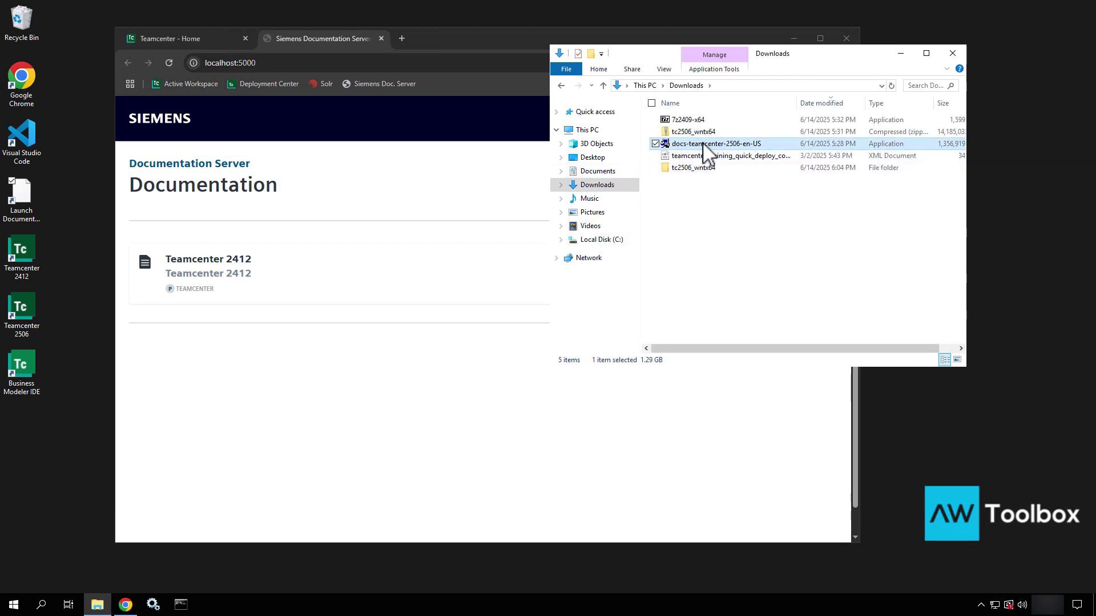
click(759, 149)
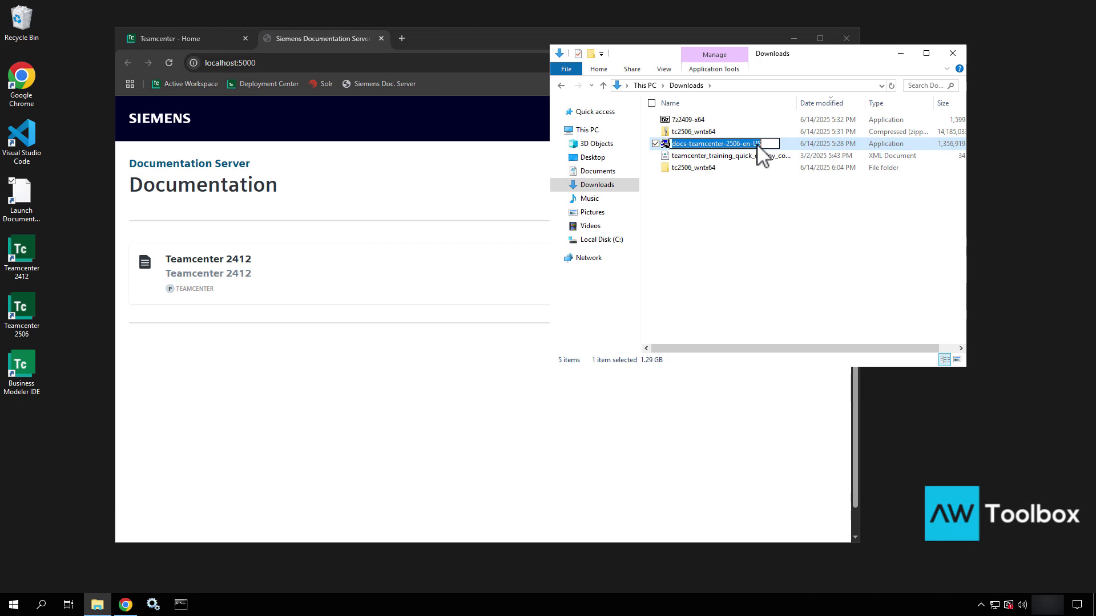
right_click(796, 149)
click(727, 169)
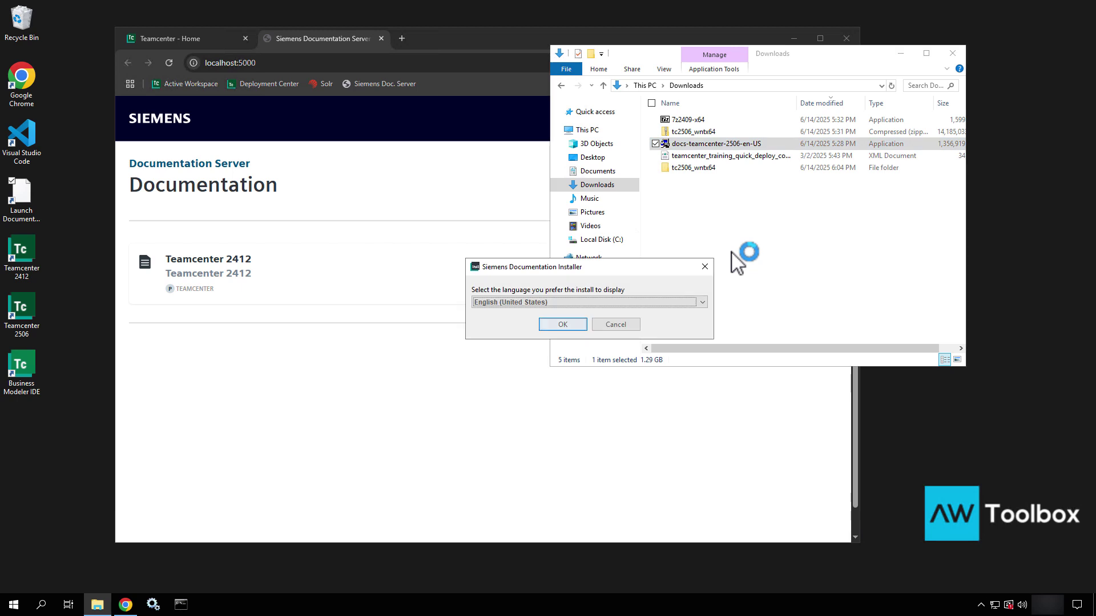
click(562, 324)
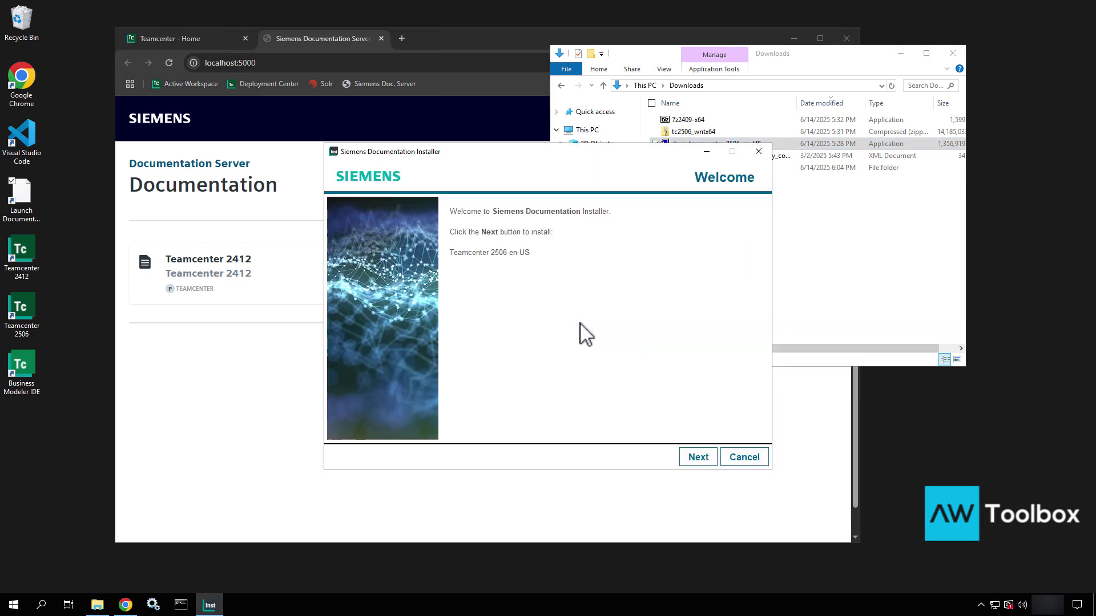
click(699, 458)
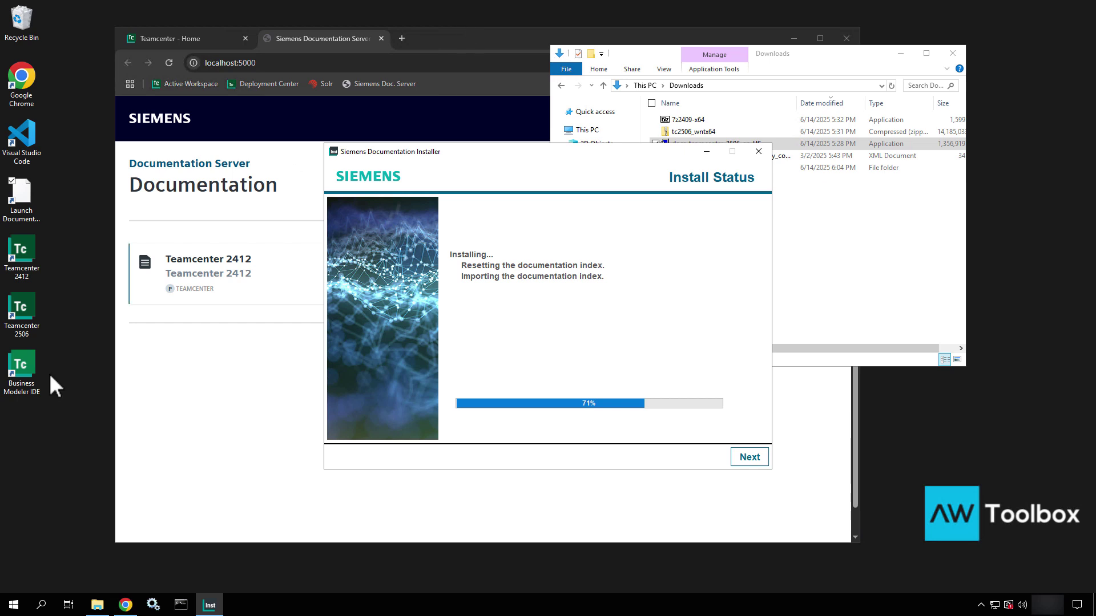
Look up the Siemens Documentation Server version in the Windows installed apps list by filtering on "Docum", and close Settings.
click(14, 606)
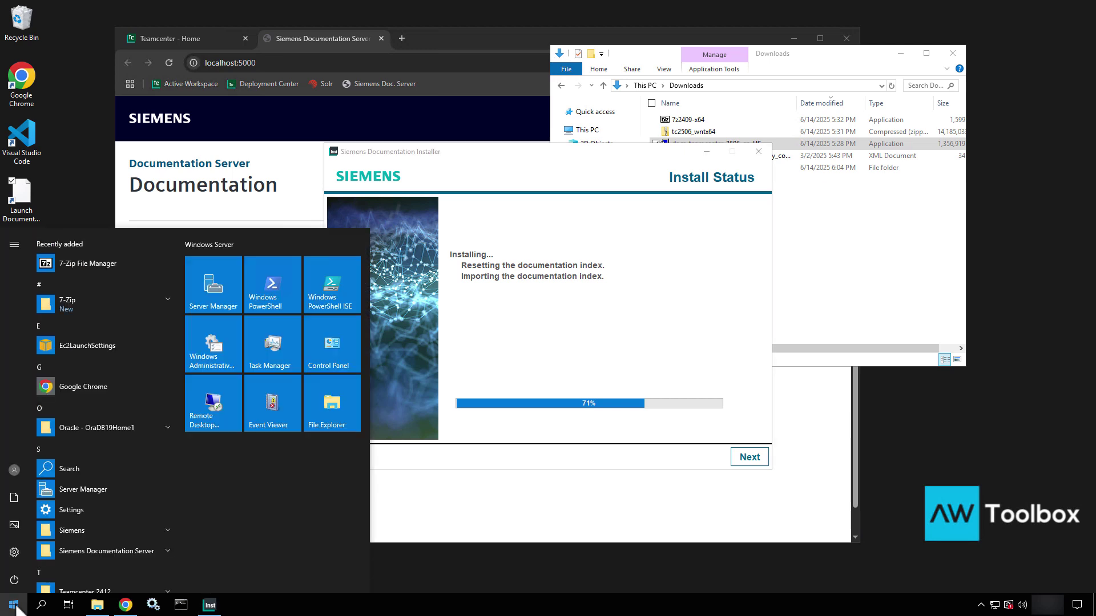
text(add)
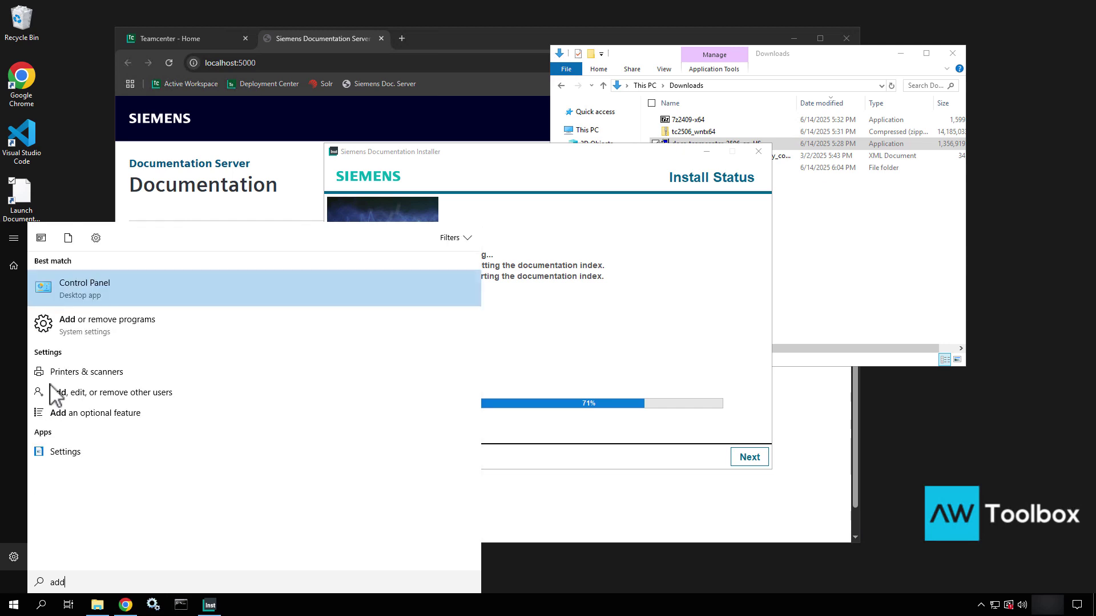
click(87, 327)
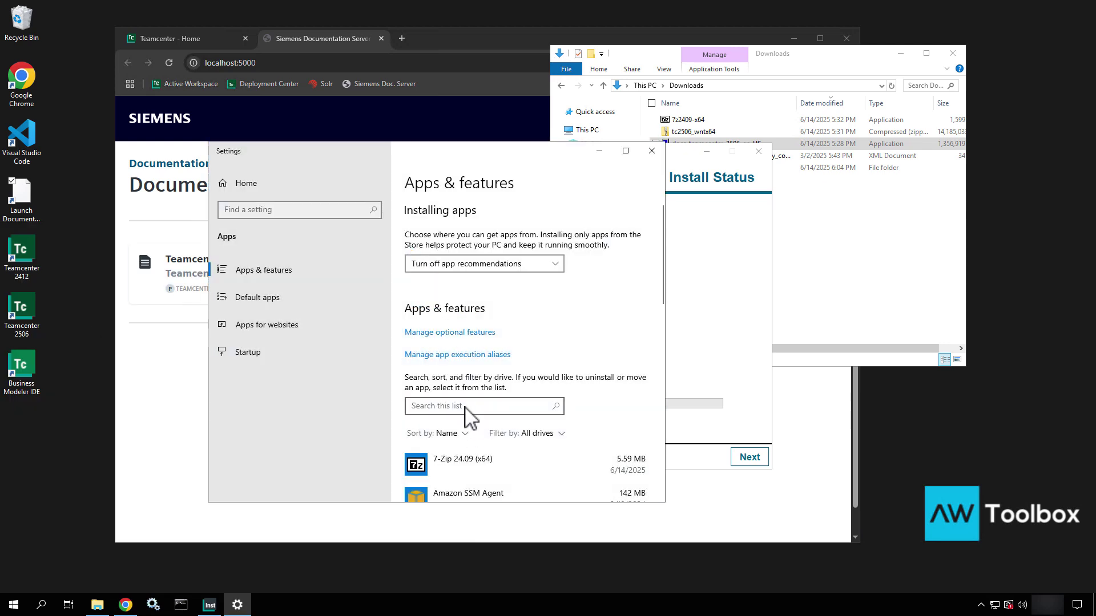
scroll(468, 414, down, 6)
scroll(468, 417, up, 7)
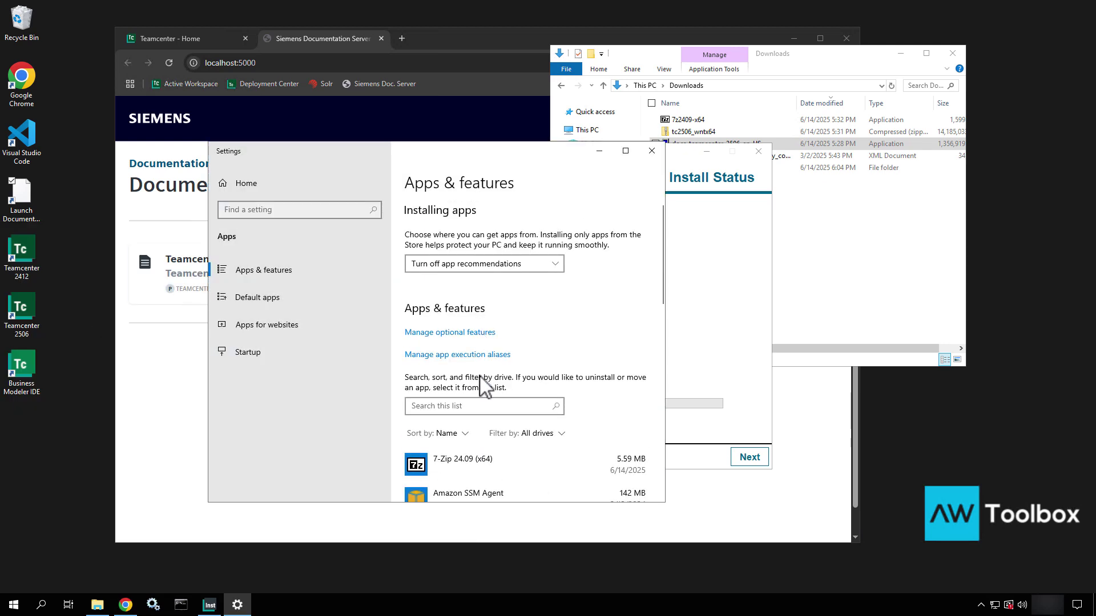
click(479, 408)
text(Docum)
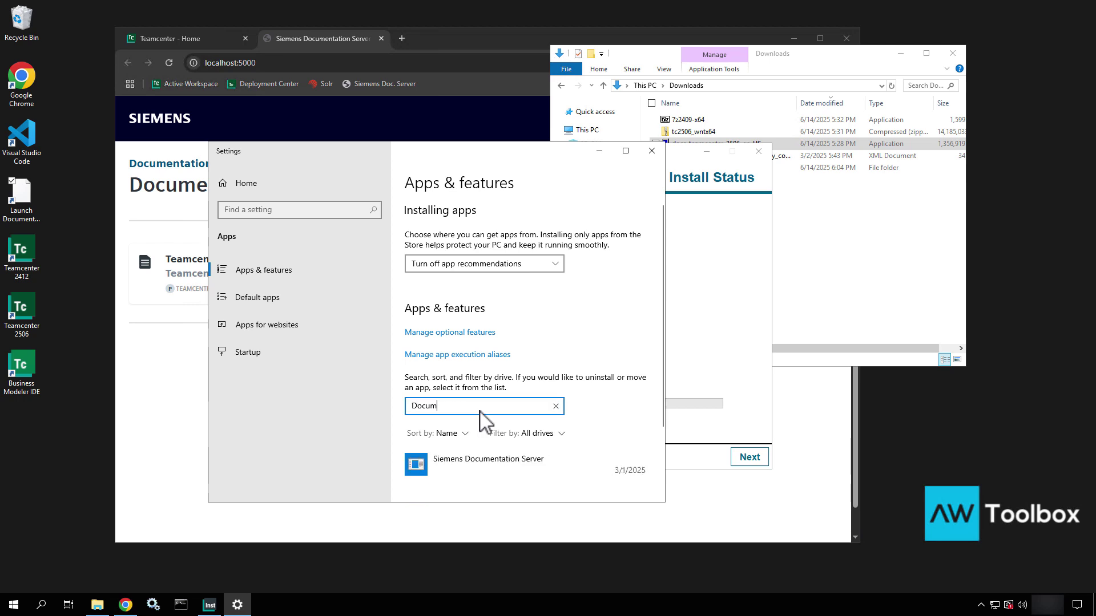
click(504, 481)
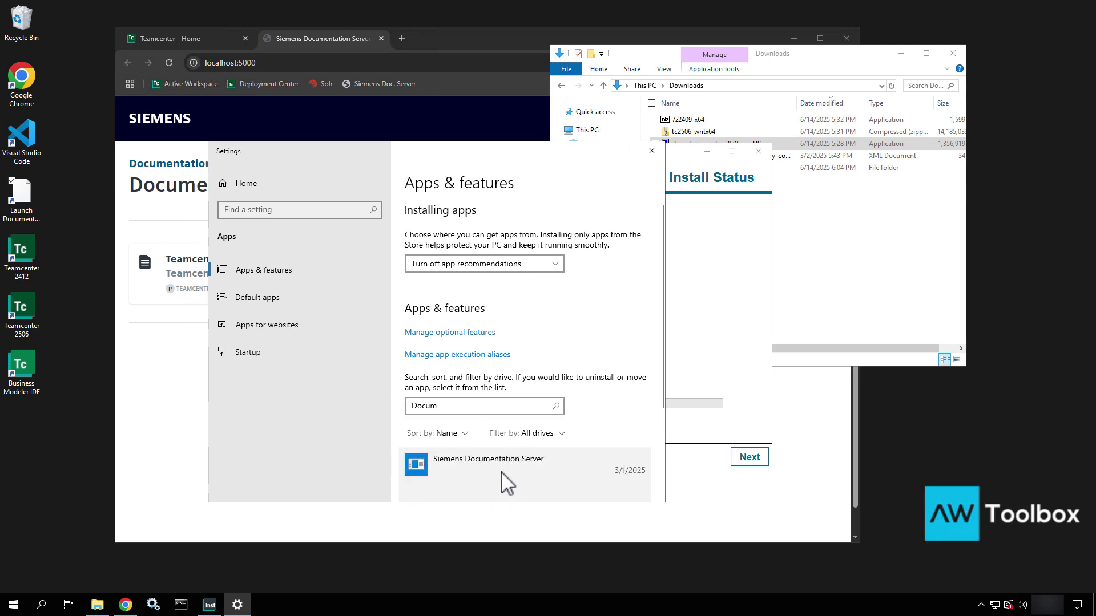
scroll(533, 447, down, 3)
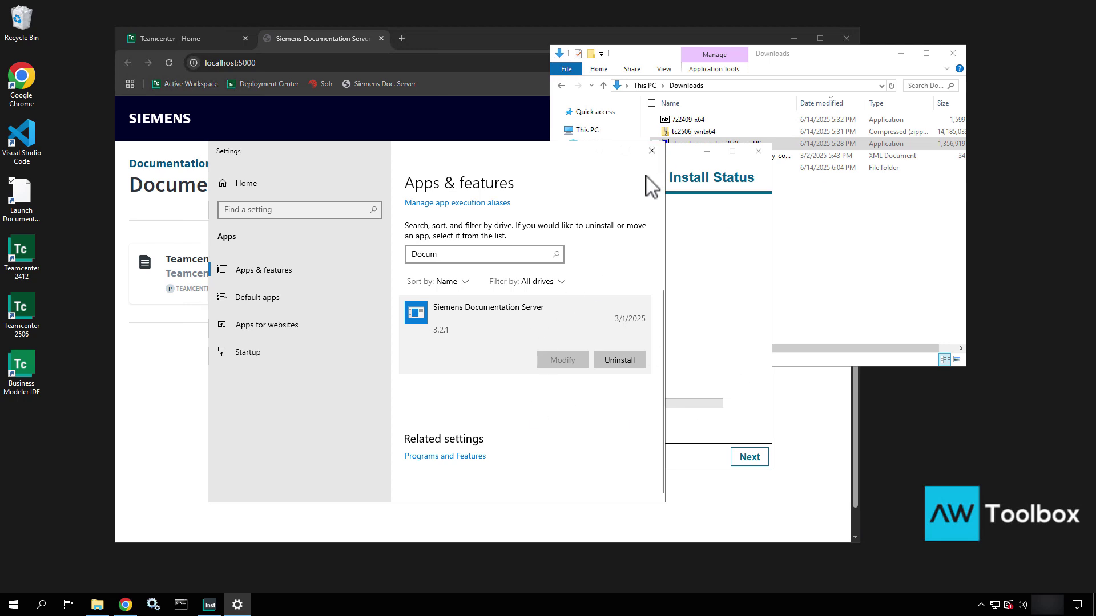
click(651, 150)
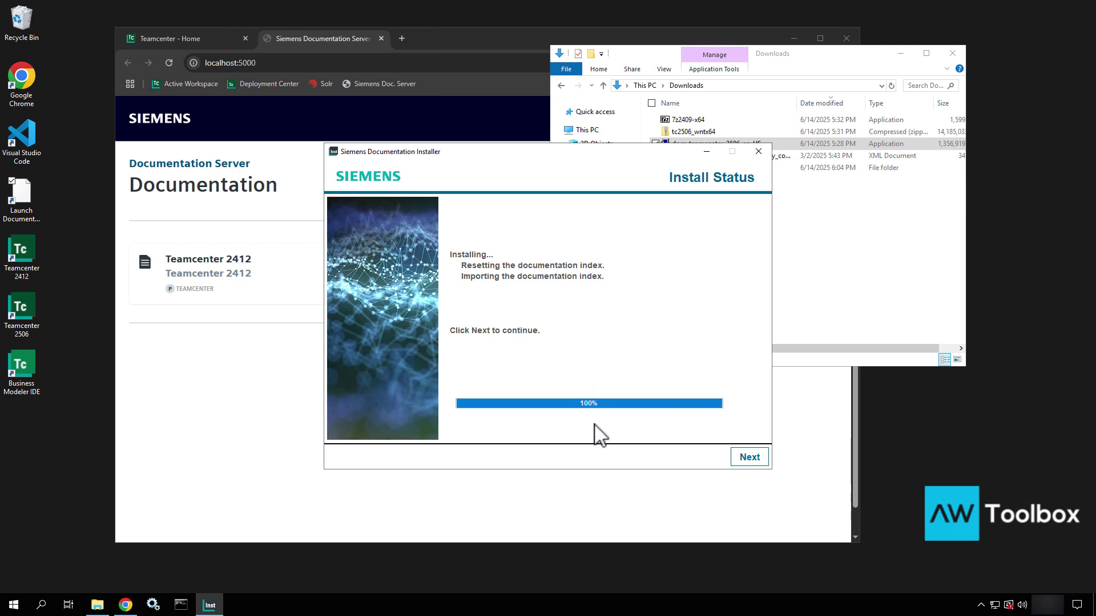
Continue past the install status, launch the Siemens Documentation Server from the installer and open the Teamcenter 2506 documentation.
click(764, 463)
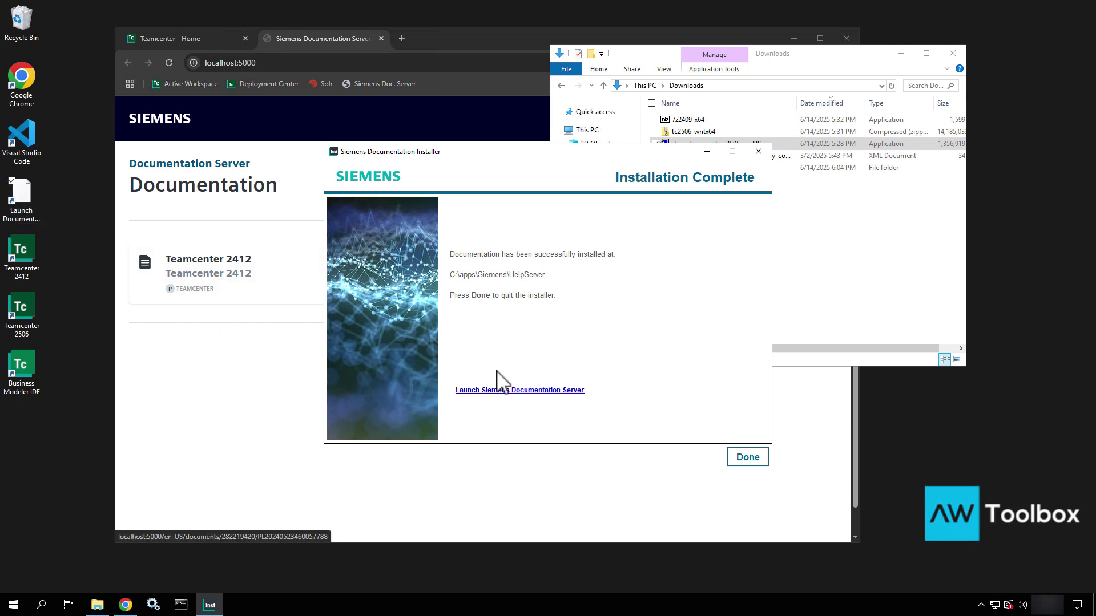
click(497, 390)
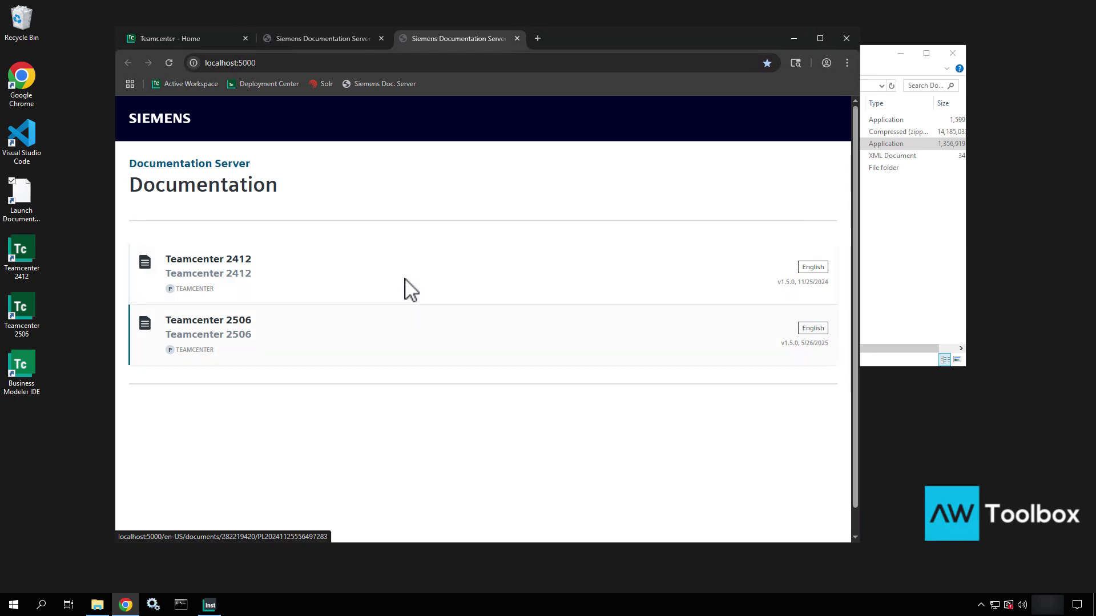
click(190, 333)
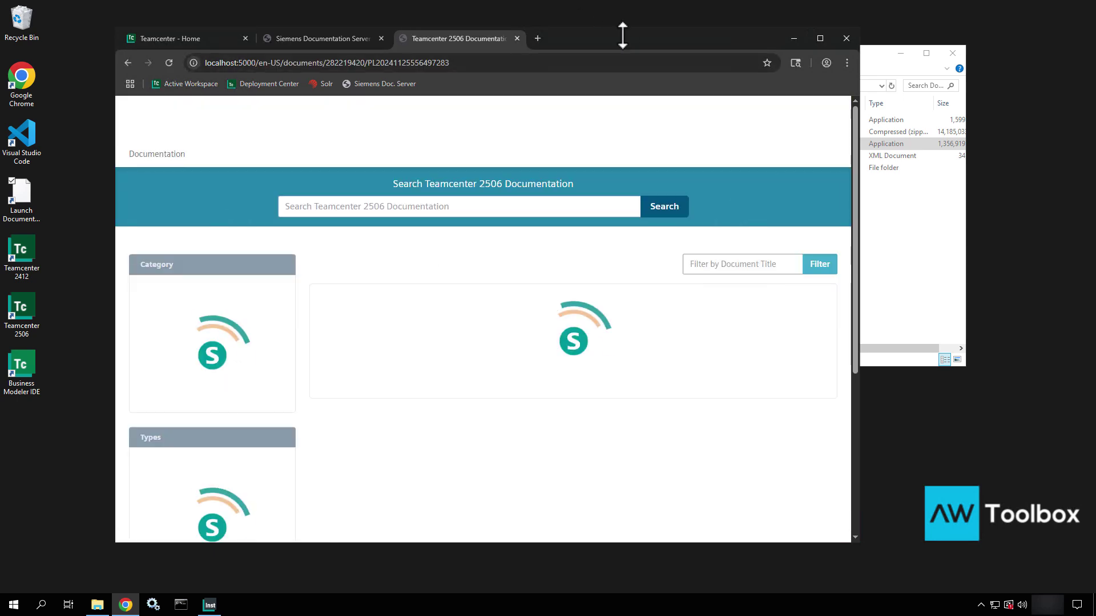
scroll(478, 464, down, 4)
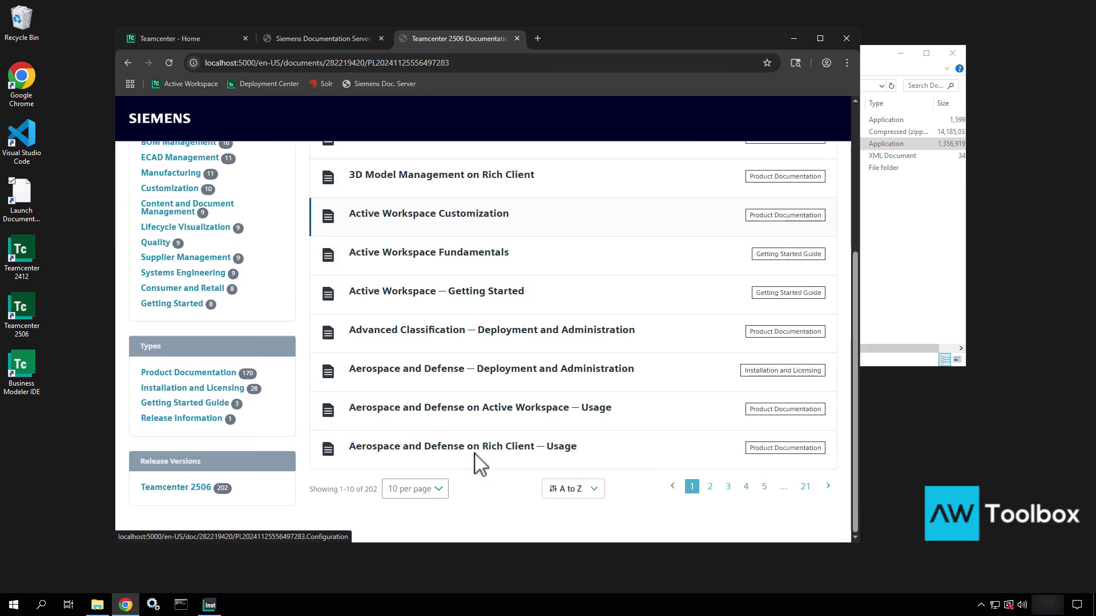
scroll(478, 464, up, 4)
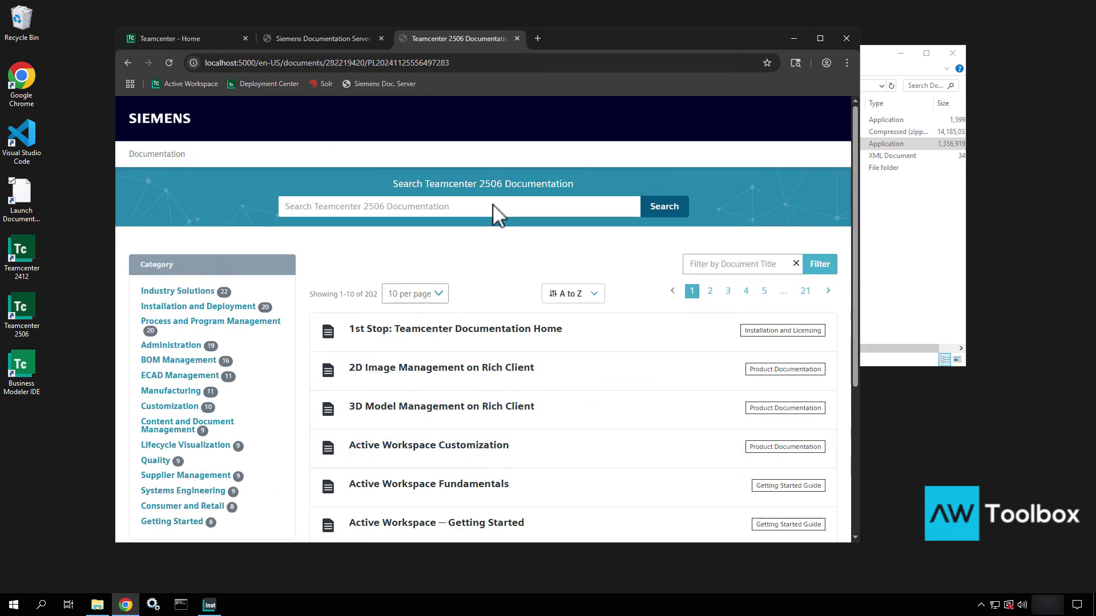
Close the browser and the completed installer, and reopen the Documentation Server from its desktop shortcut.
click(846, 38)
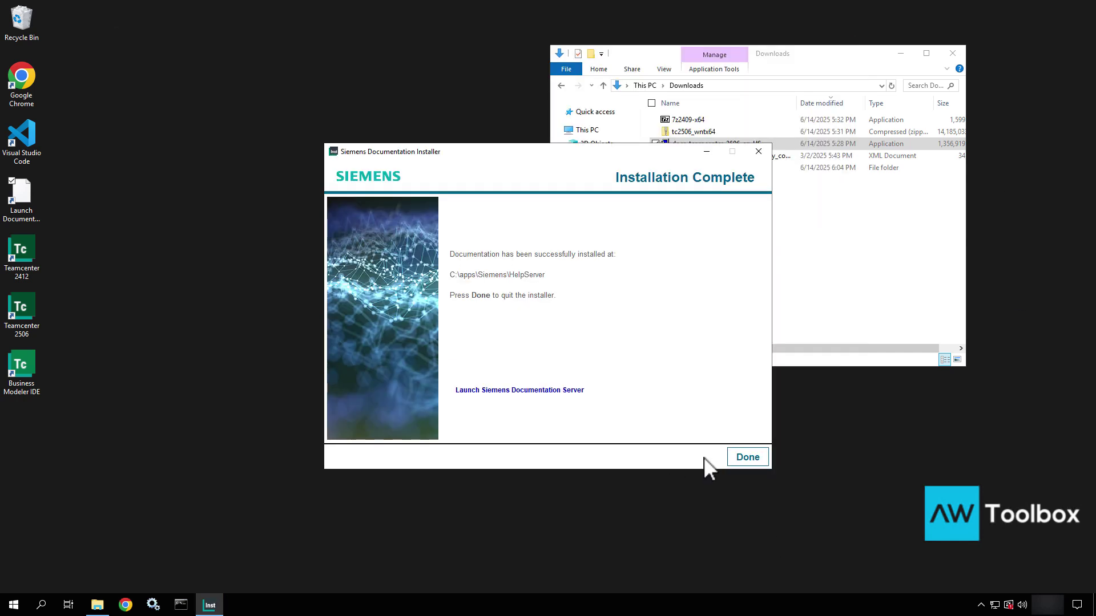
click(763, 459)
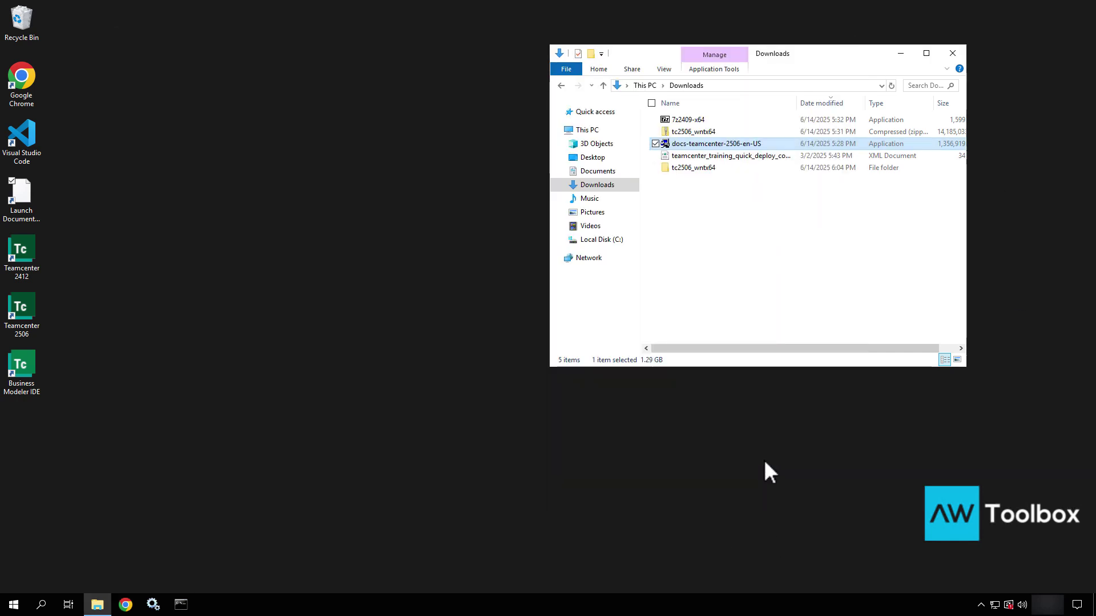
double_click(25, 183)
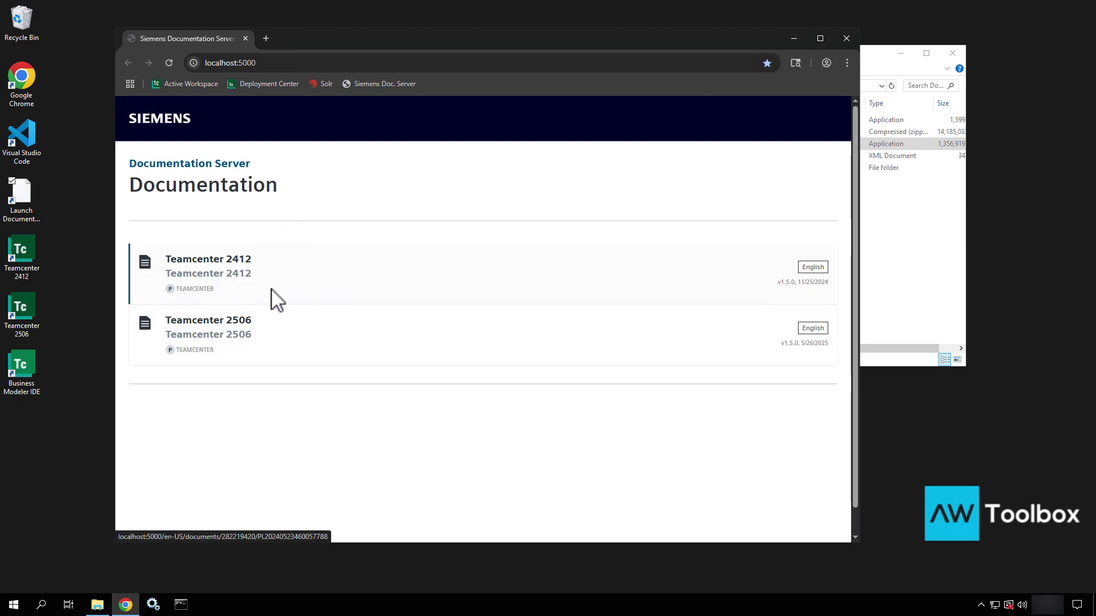
Browse in File Explorer to the collections folder under C:\apps\Siemens\HelpServer.
click(97, 604)
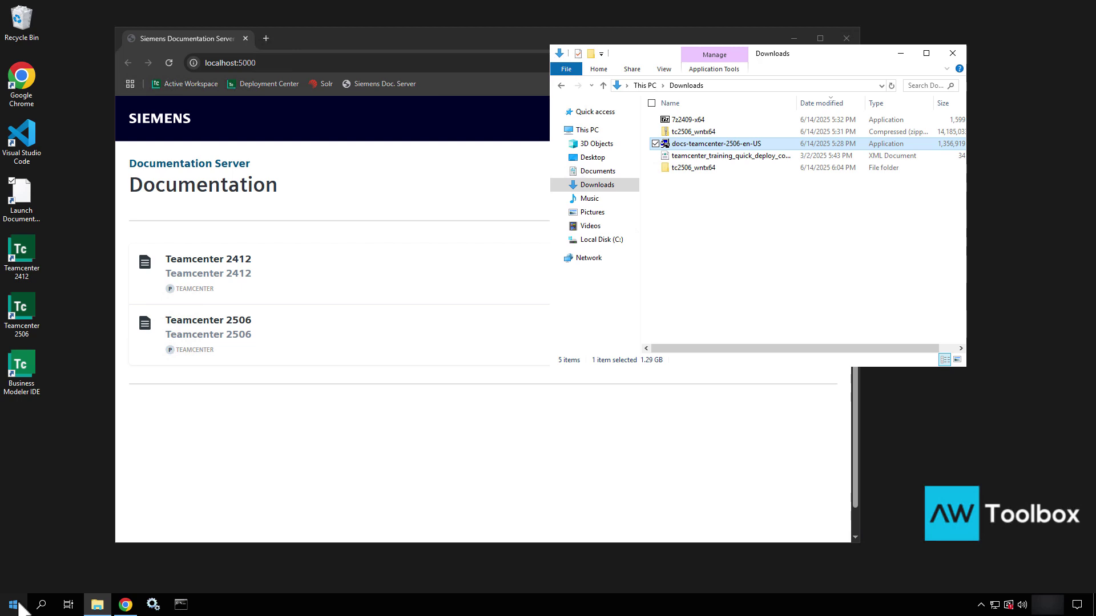
click(620, 239)
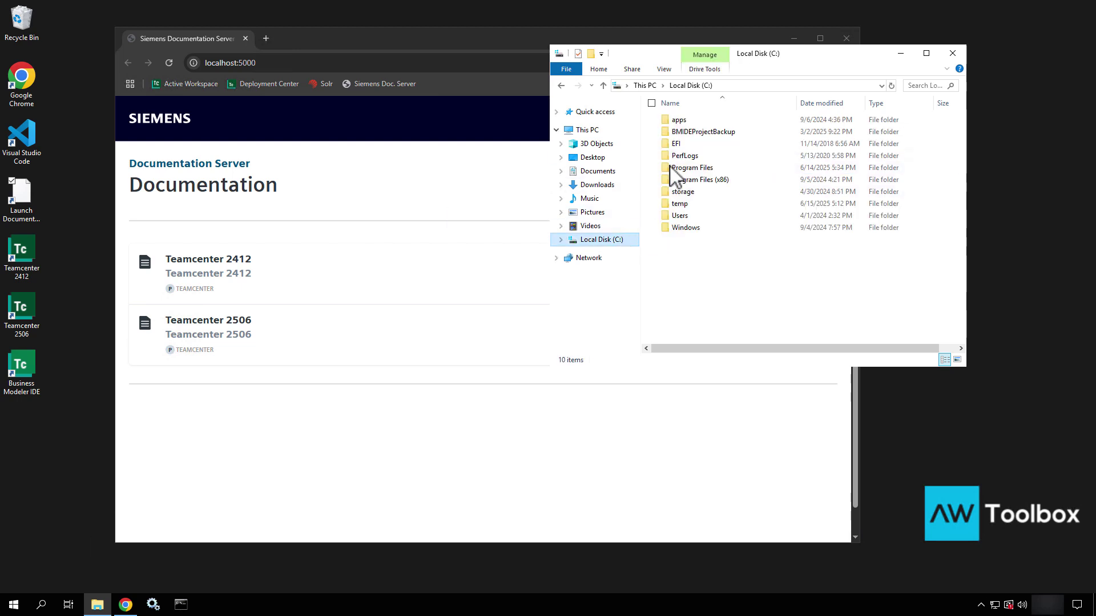
double_click(700, 119)
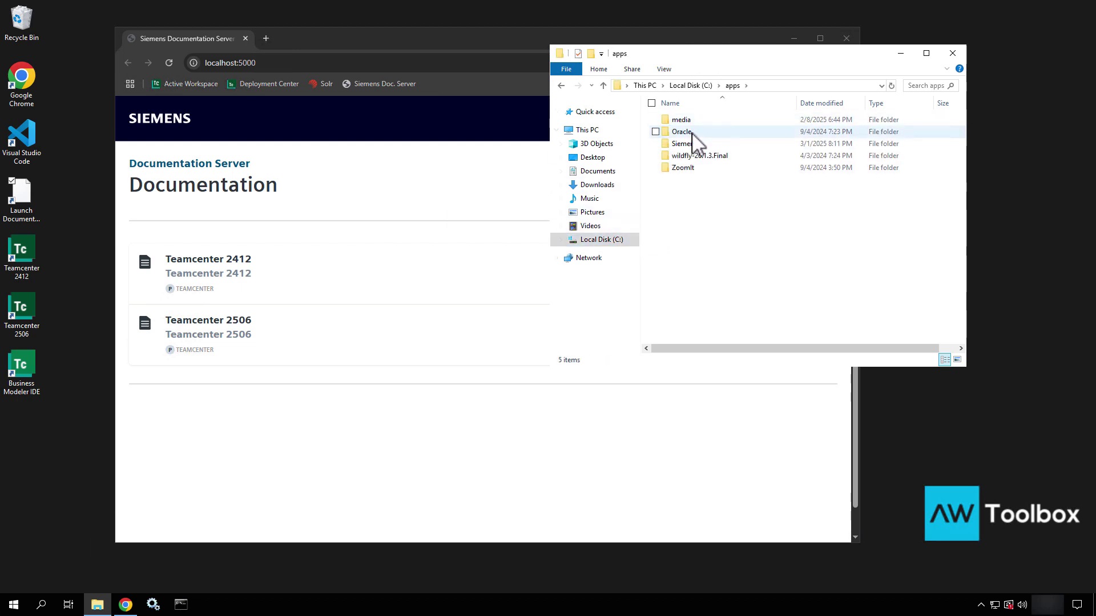
double_click(693, 144)
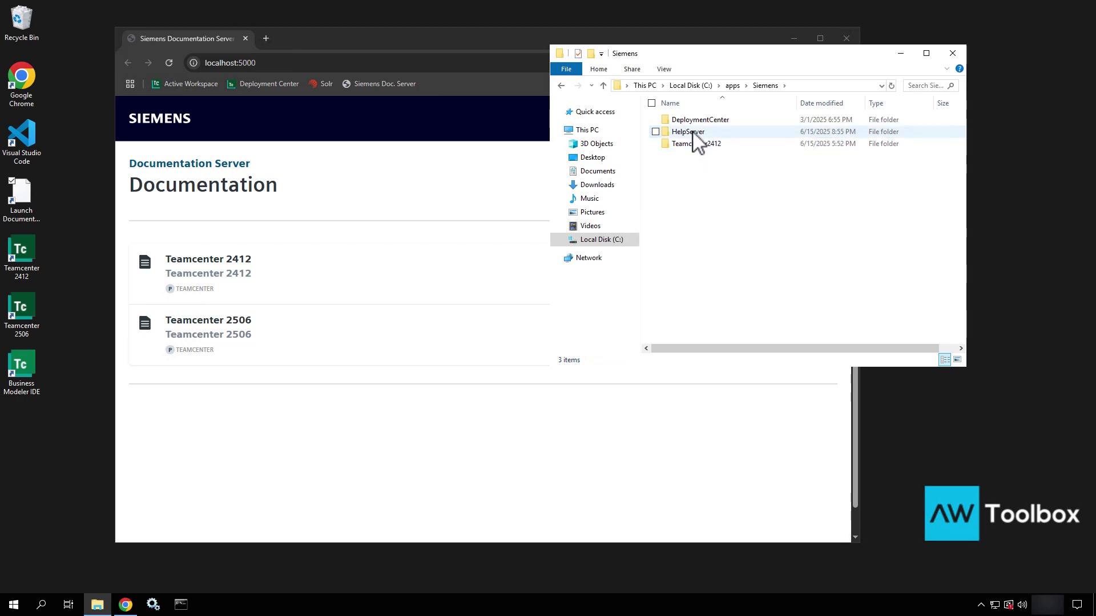
double_click(692, 132)
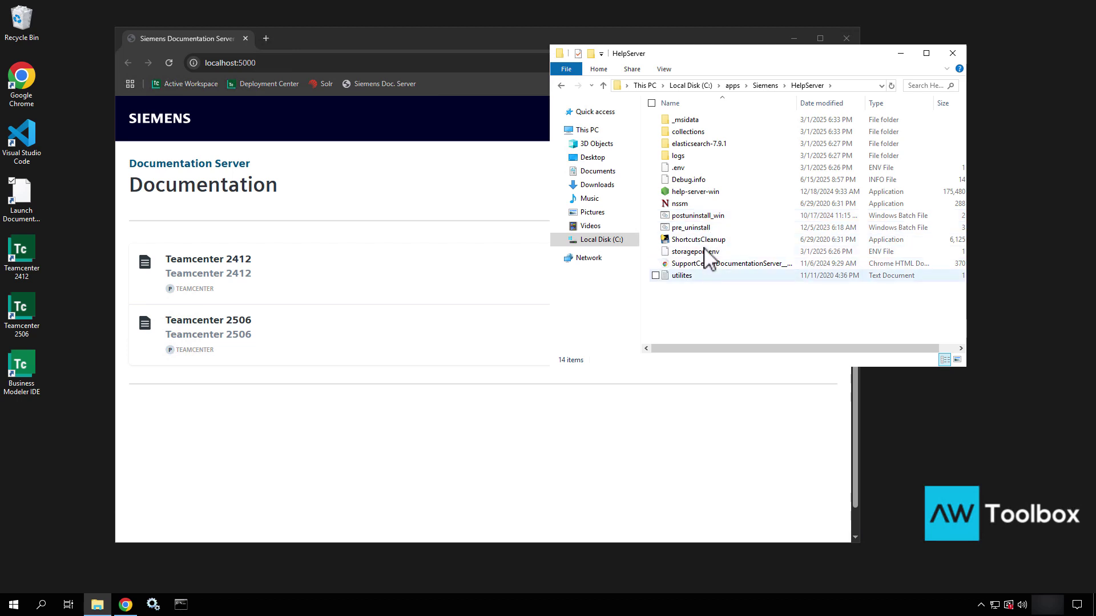
double_click(705, 132)
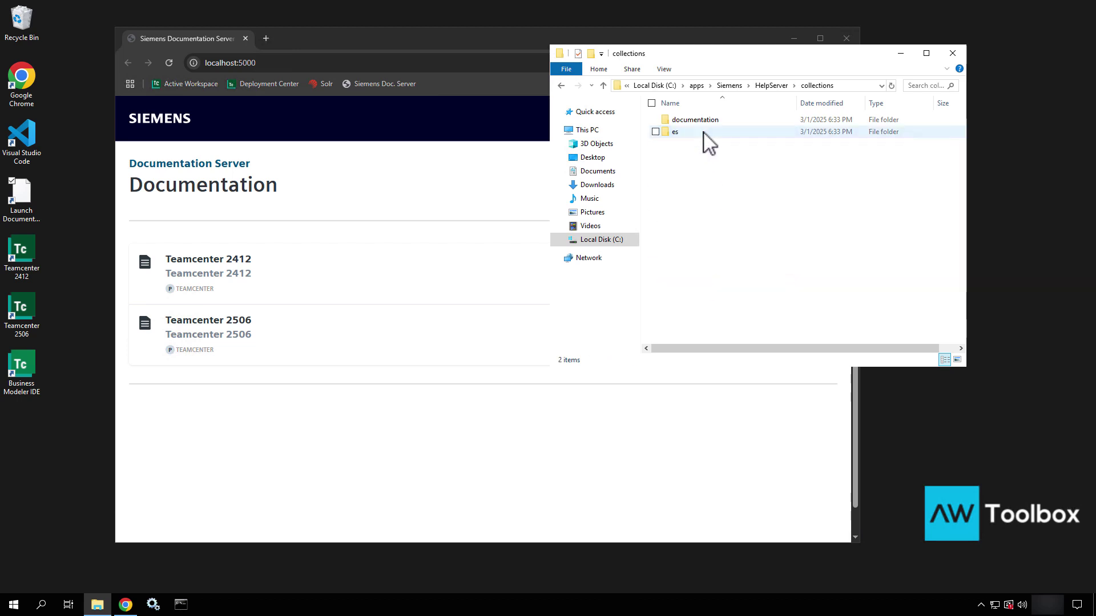
double_click(682, 121)
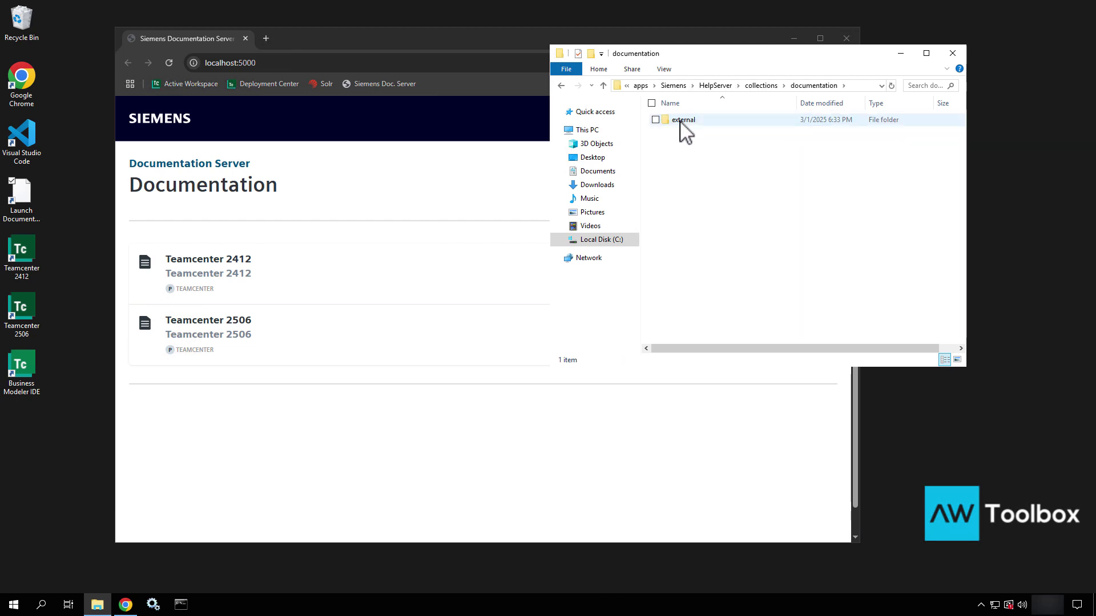
double_click(681, 121)
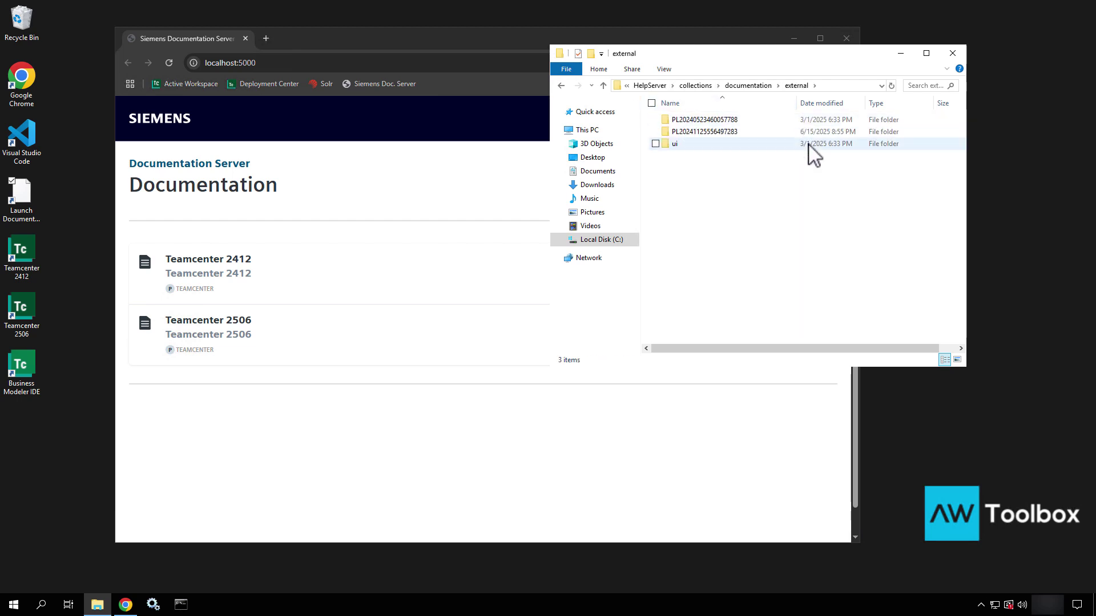
double_click(815, 121)
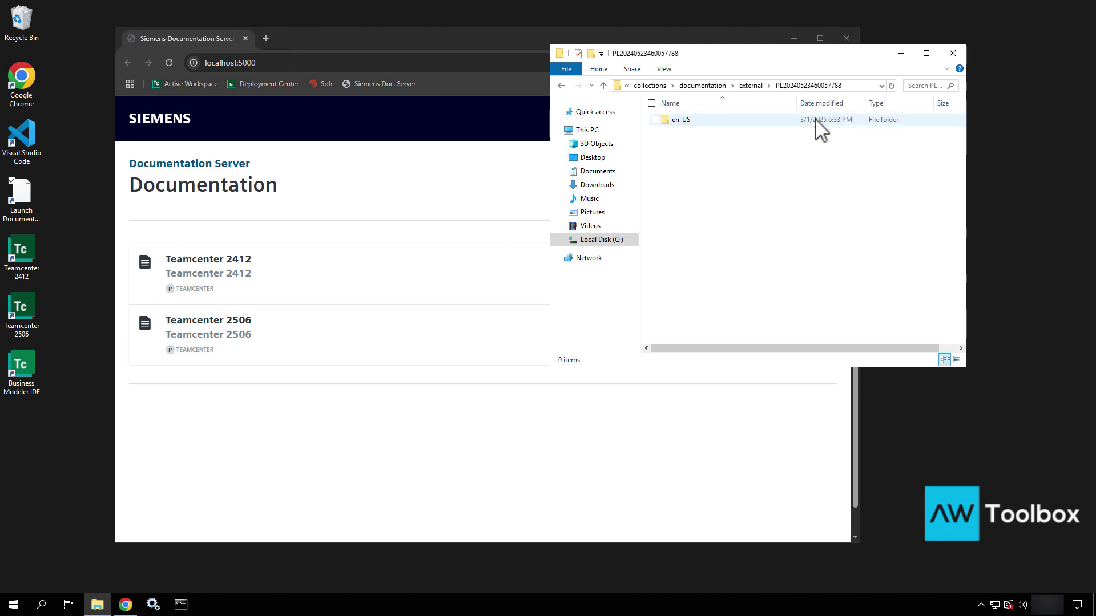
click(561, 85)
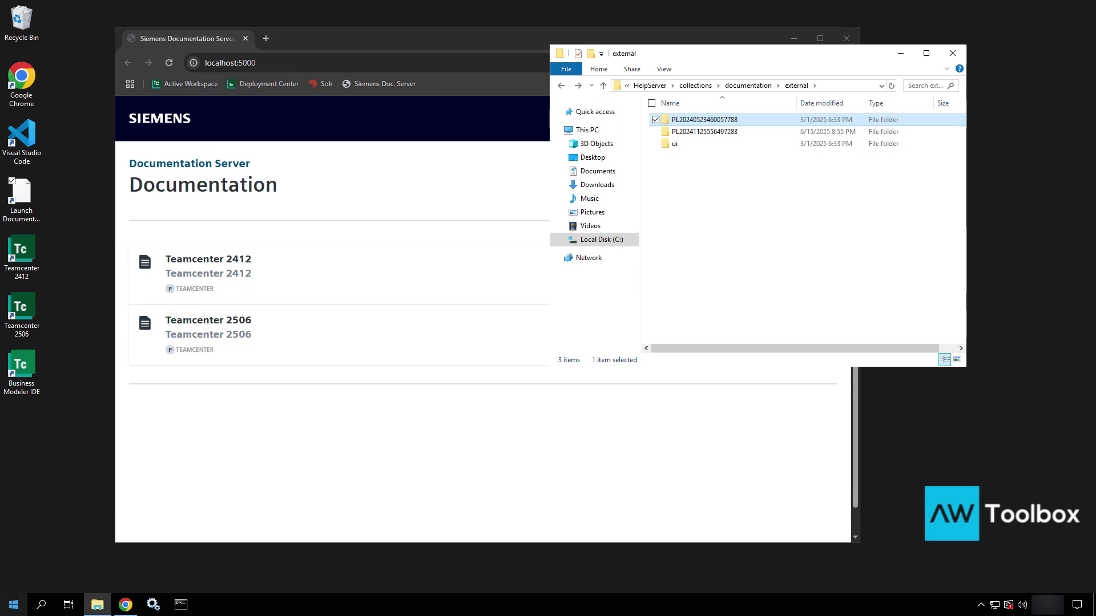
Open the Windows installed apps list through a search for "add" and filter it on "docu".
click(15, 604)
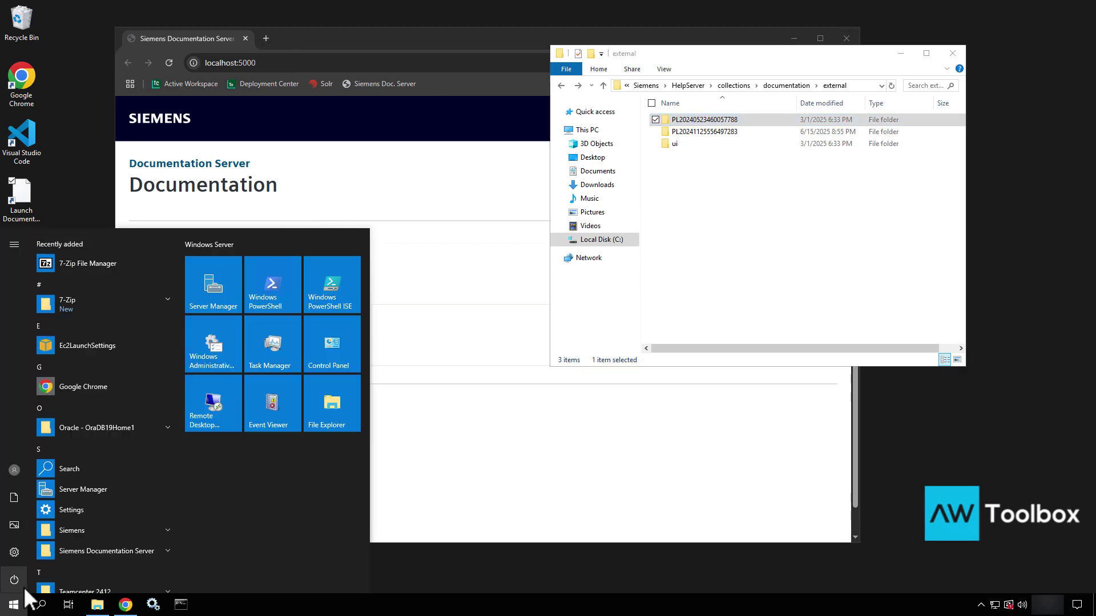
text(add)
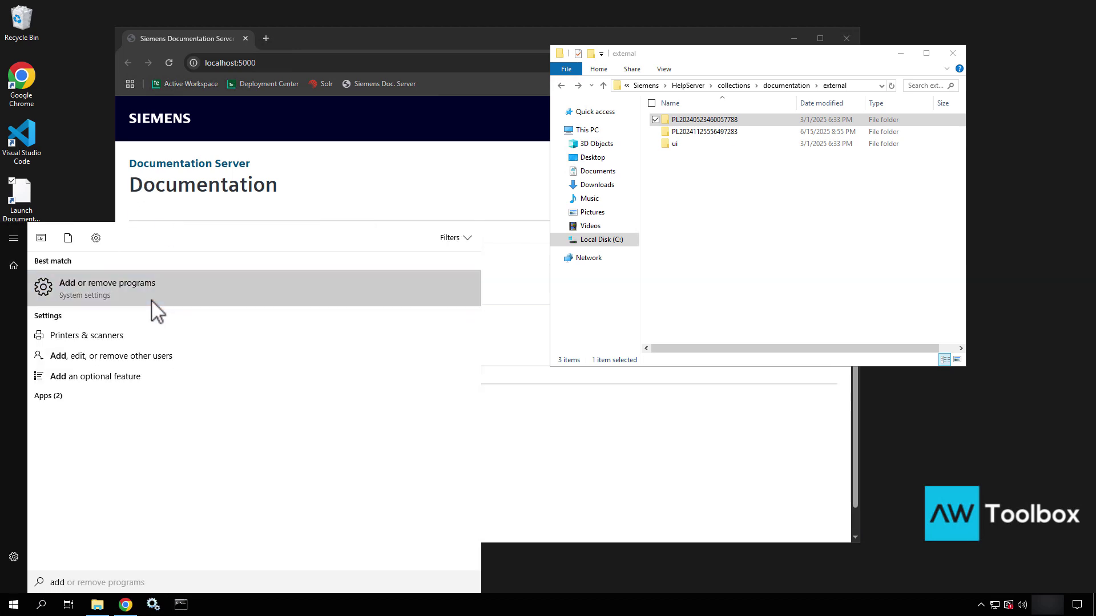
click(152, 301)
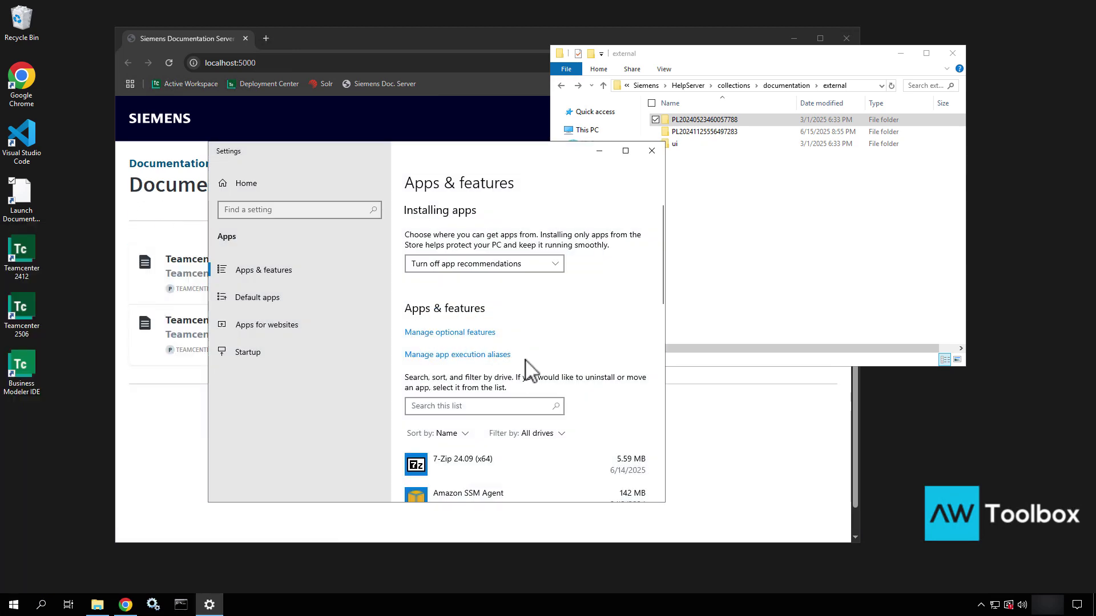
click(502, 406)
text(docu)
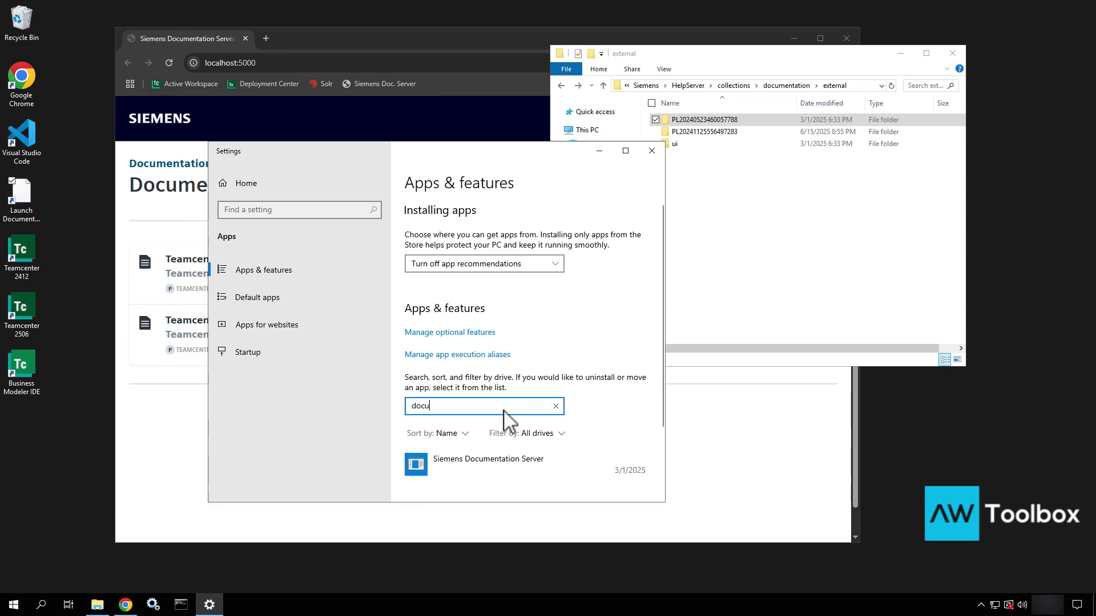
Start the Siemens Documentation Server uninstaller from the app list and accept English (United States) as its language.
click(533, 472)
click(620, 360)
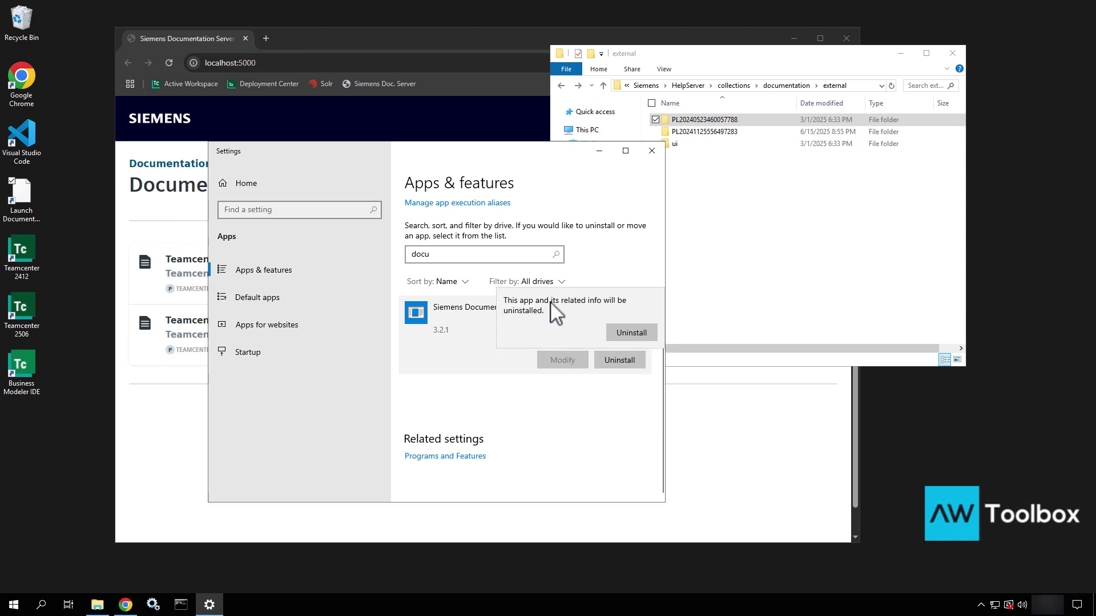
click(630, 337)
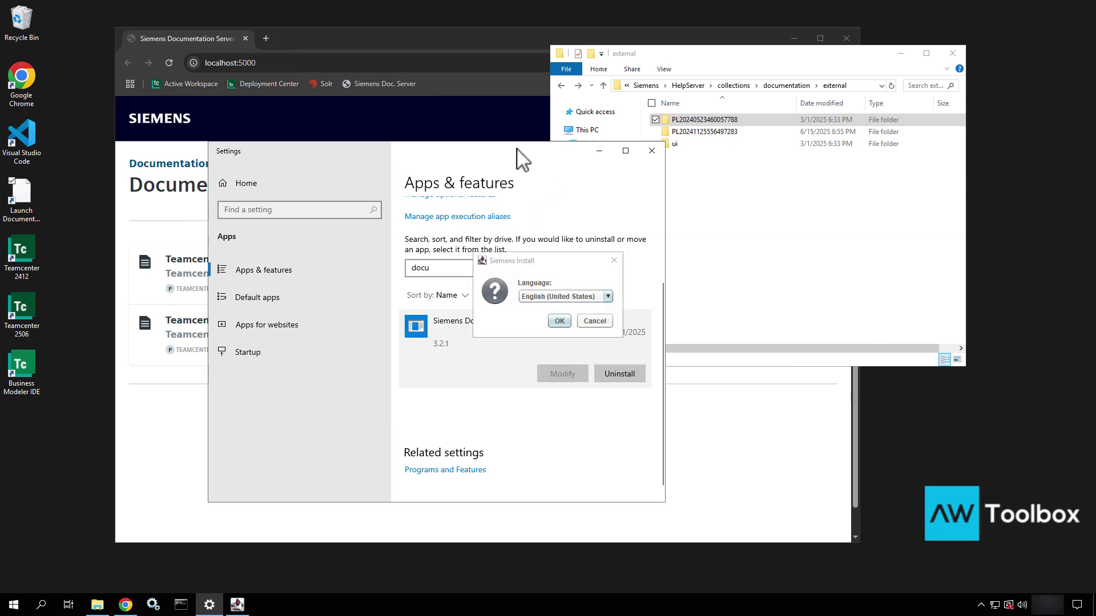
click(558, 323)
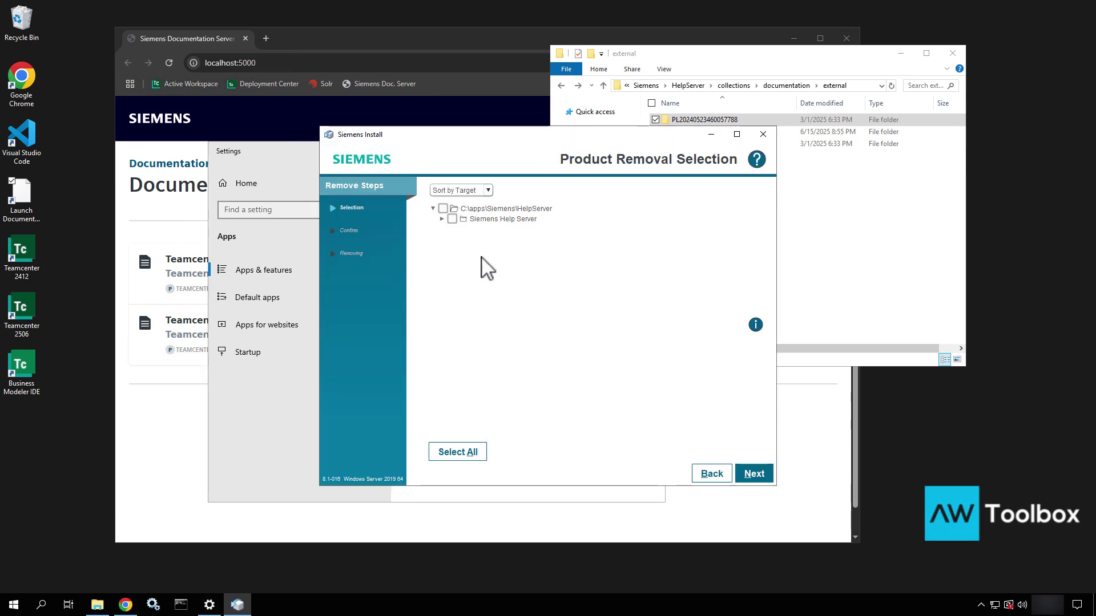
Select only Teamcenter 2412 en-US under Documentation for removal and remove it, keeping user-modified files.
click(442, 220)
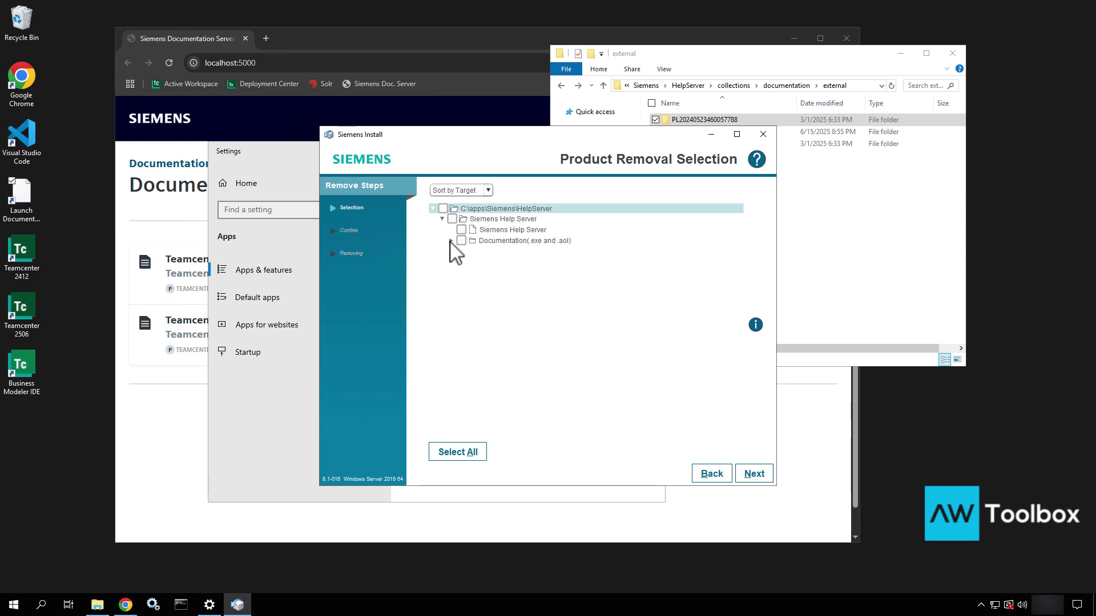
click(451, 240)
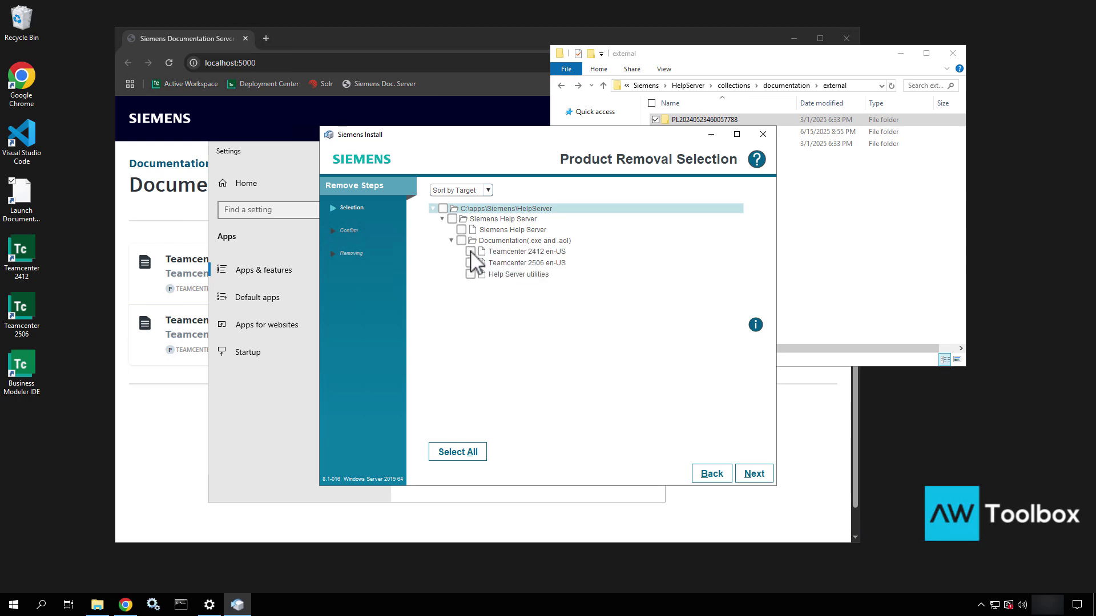
click(470, 251)
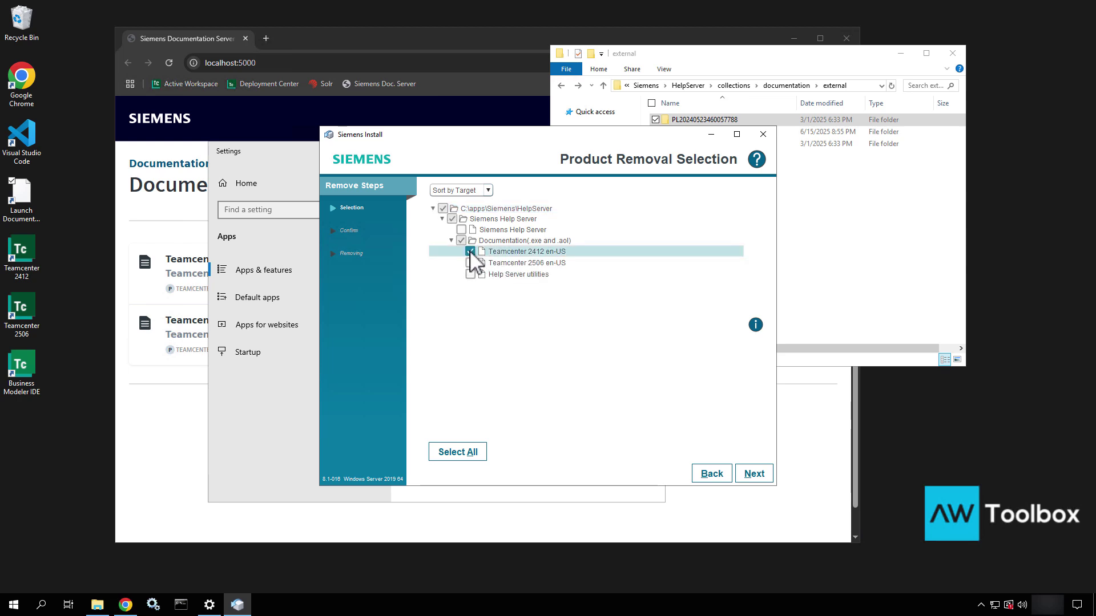
click(762, 472)
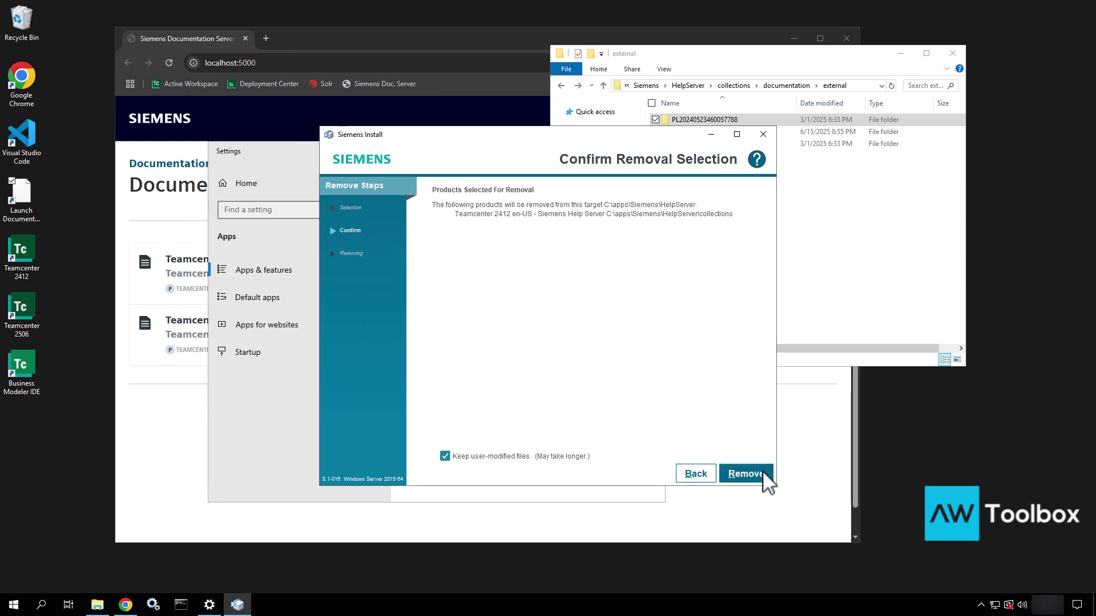
click(763, 473)
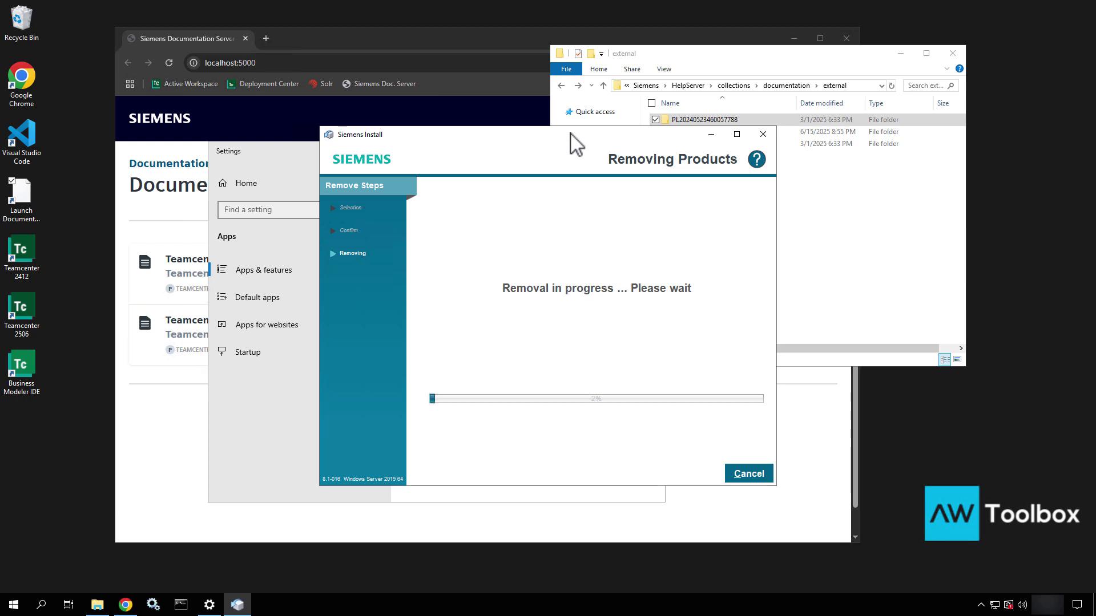
Move the removal window aside, close File Explorer and finish the completed removal.
drag(568, 140, 766, 132)
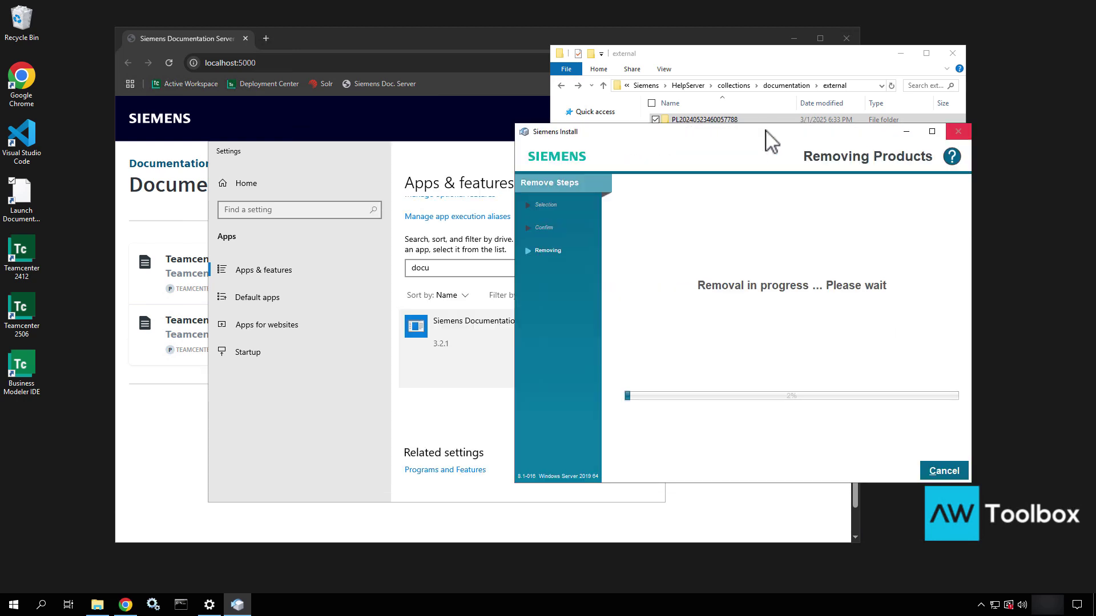
click(952, 53)
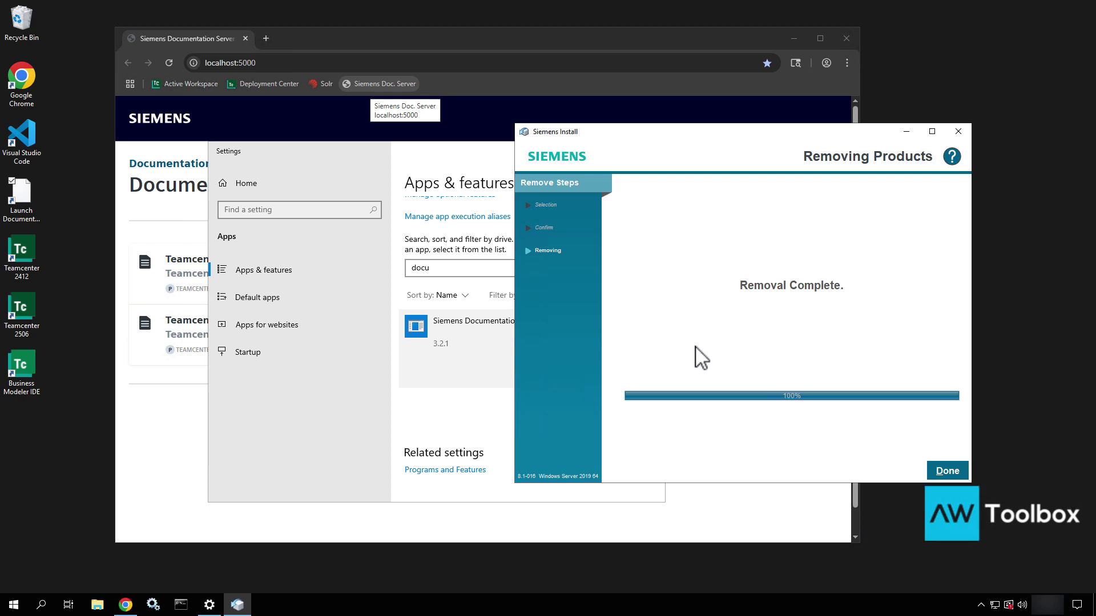
click(951, 467)
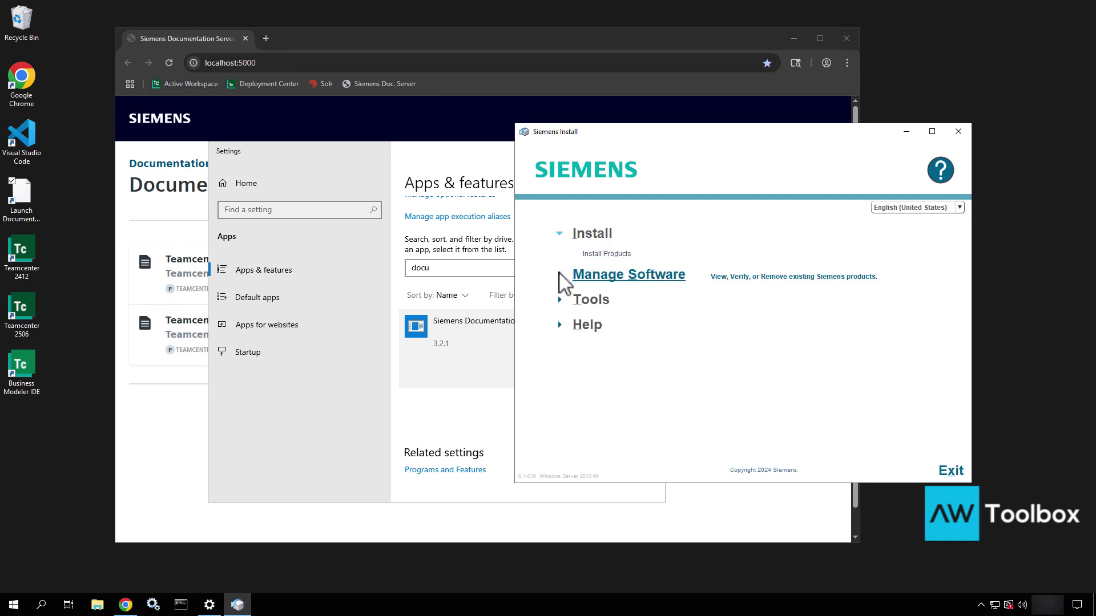
Review the options under Manage Software, Tools and Help in the Siemens installer.
click(568, 275)
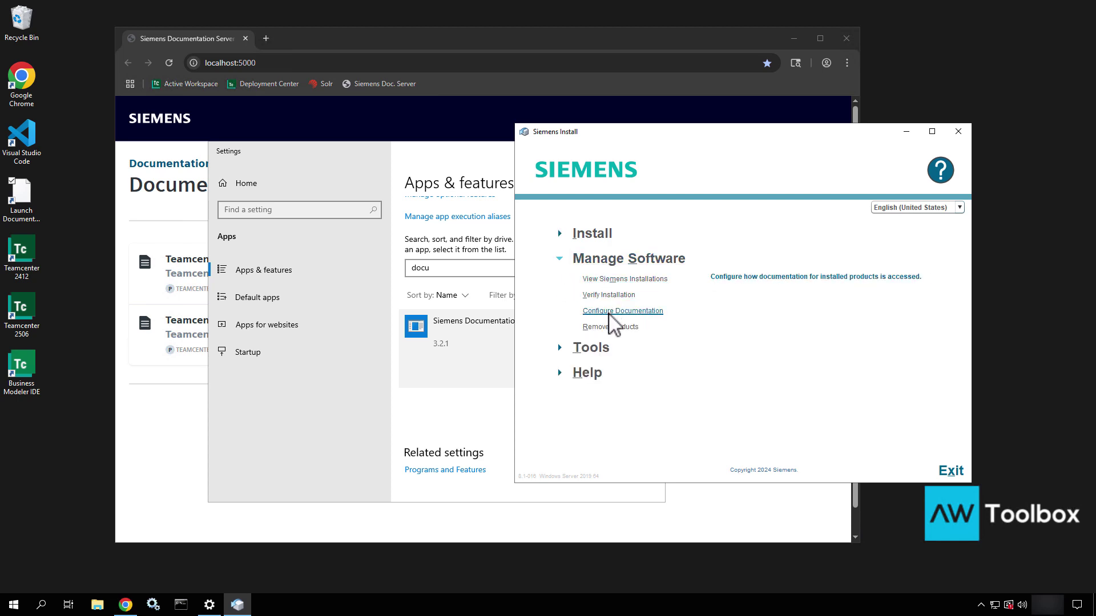
click(561, 350)
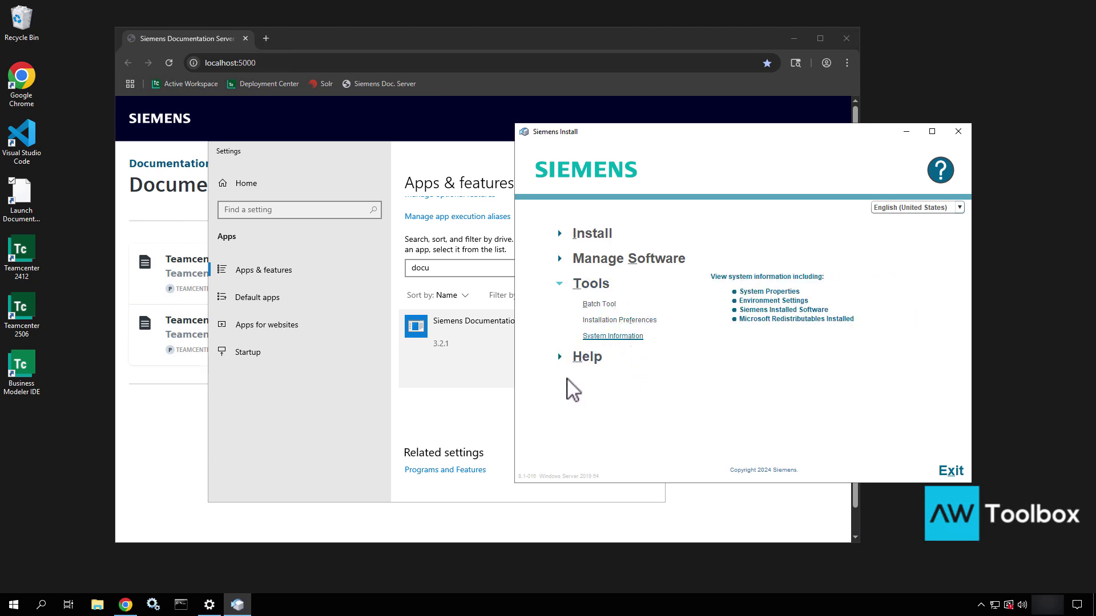
click(562, 357)
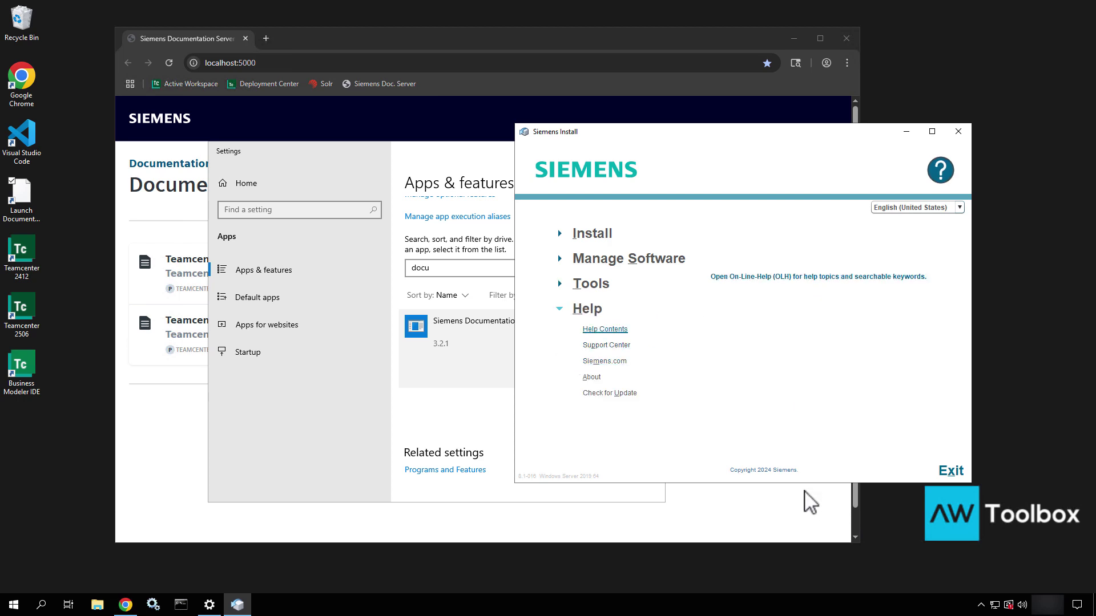
Exit the Siemens installer, bring the browser forward and reload the Documentation Server page at localhost:5000.
click(944, 466)
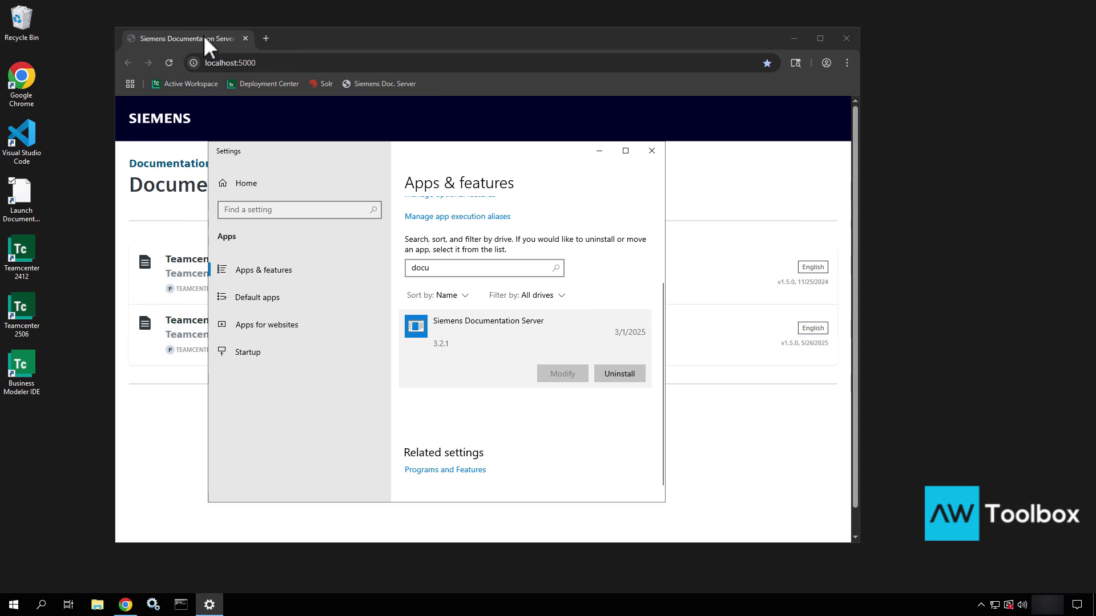
drag(322, 36, 399, 104)
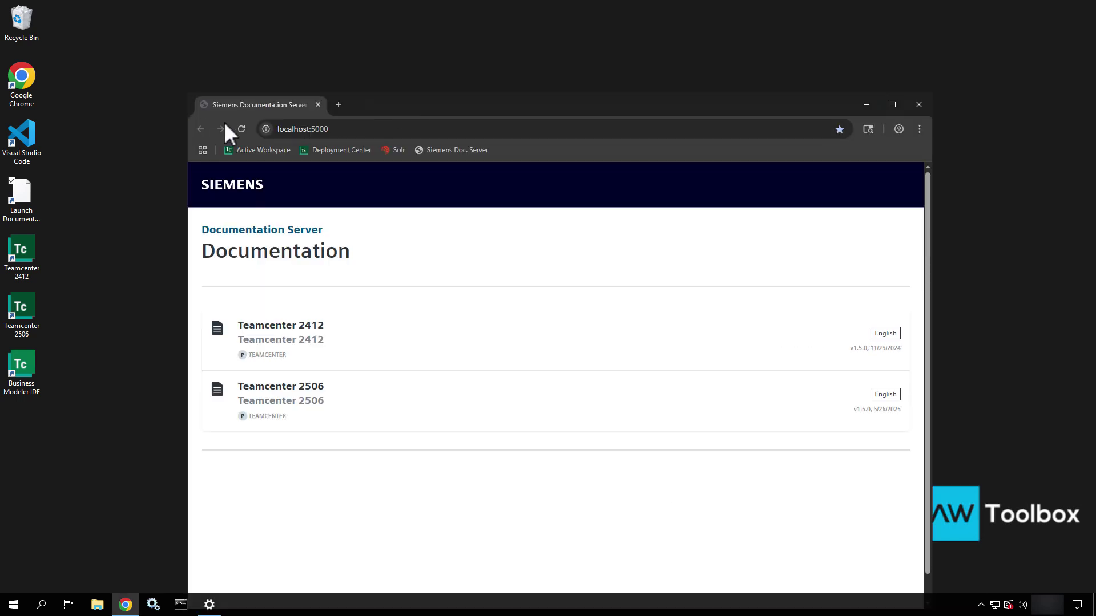
click(240, 129)
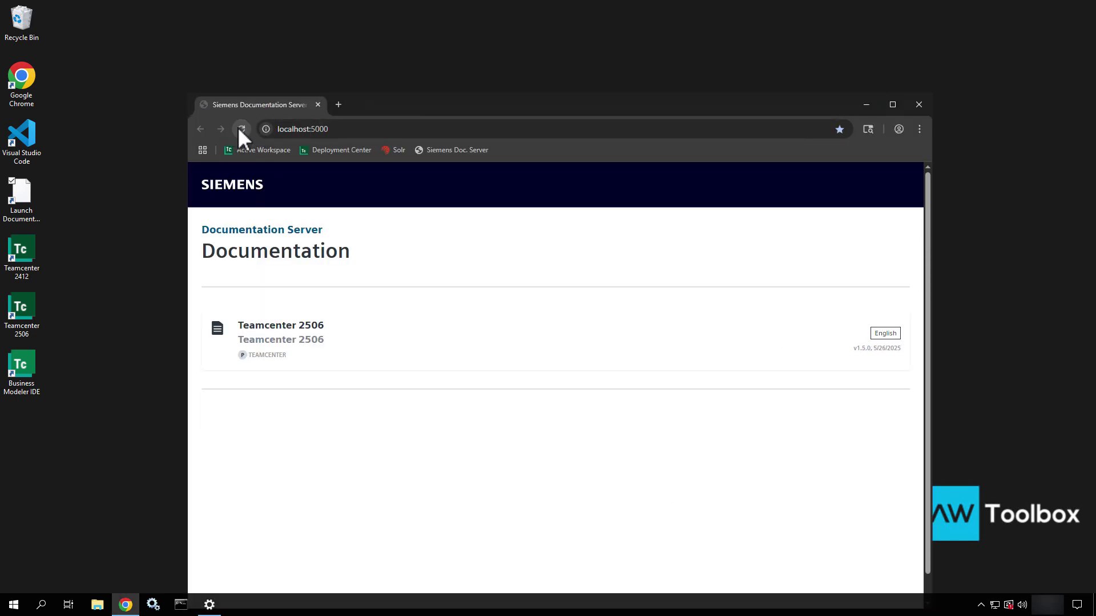